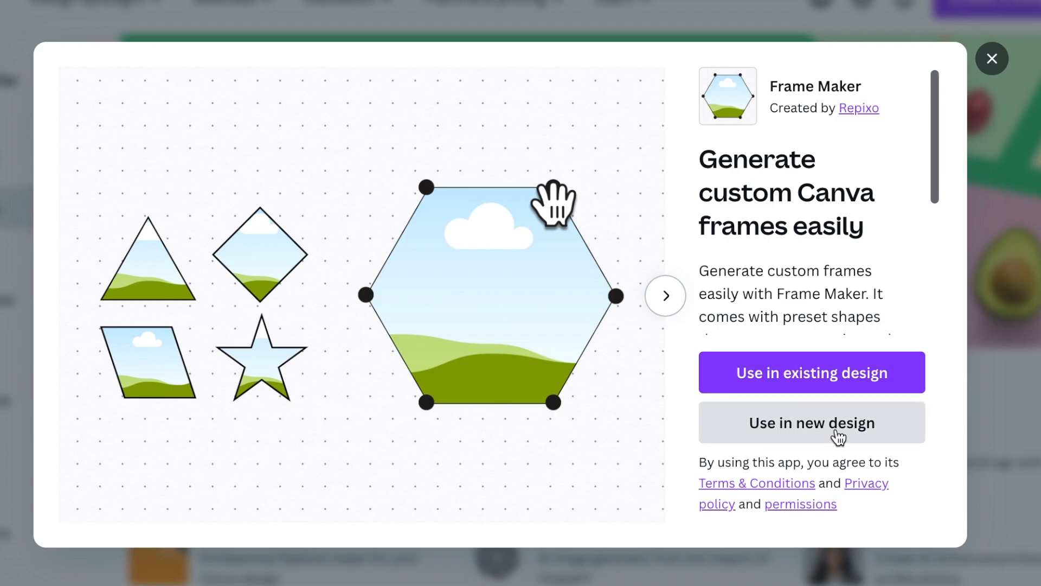
- Start a new 1280 × 720 px Music YouTube Thumbnail design with Frame Maker, searching the design types for THUM
{"action": "left_click", "coordinate": [787, 371]}
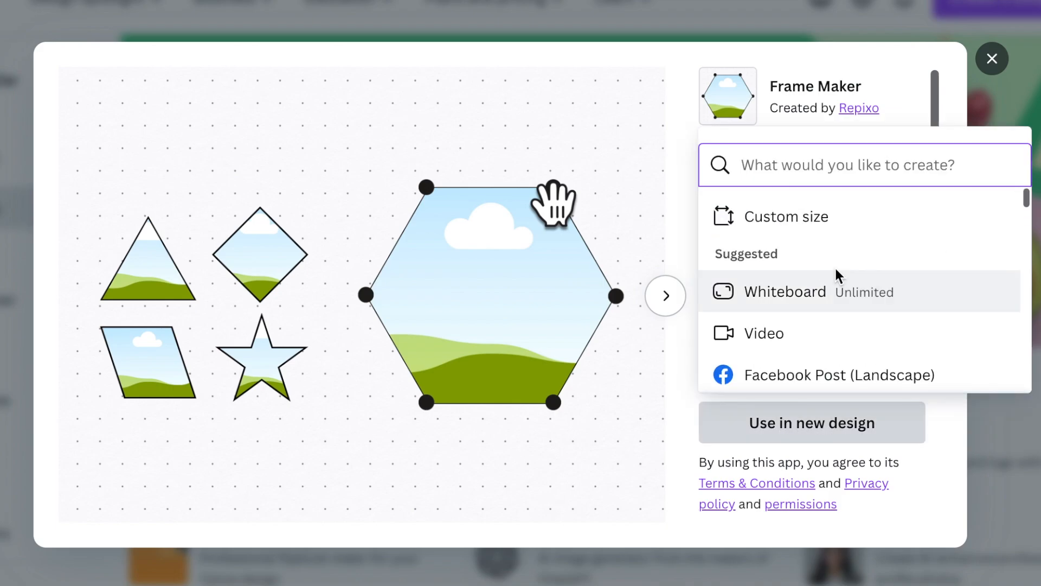
{"action": "scroll", "coordinate": [840, 359], "scroll_direction": "down", "scroll_amount": 3}
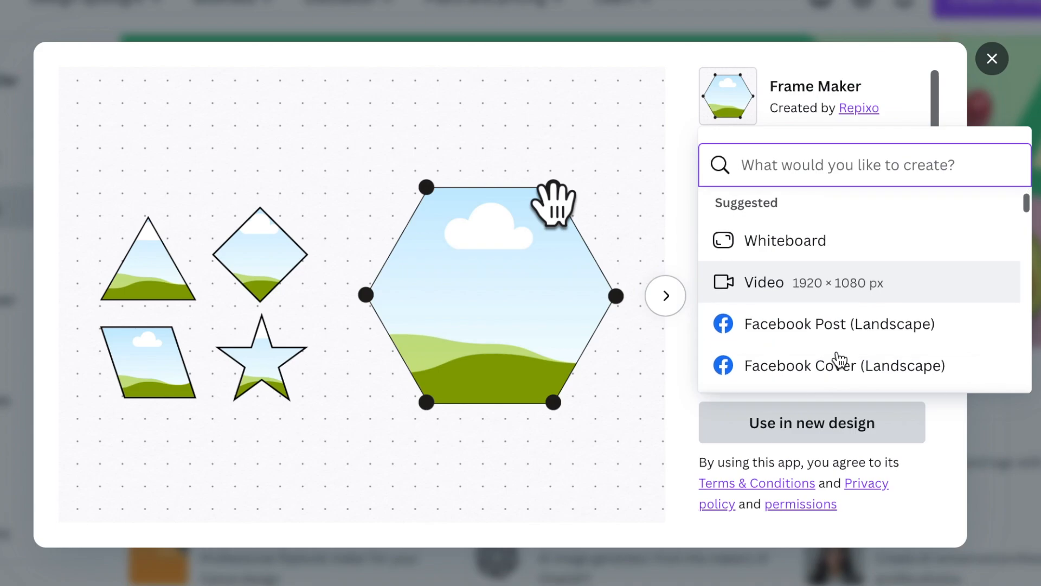
{"action": "scroll", "coordinate": [835, 356], "scroll_direction": "down", "scroll_amount": 7}
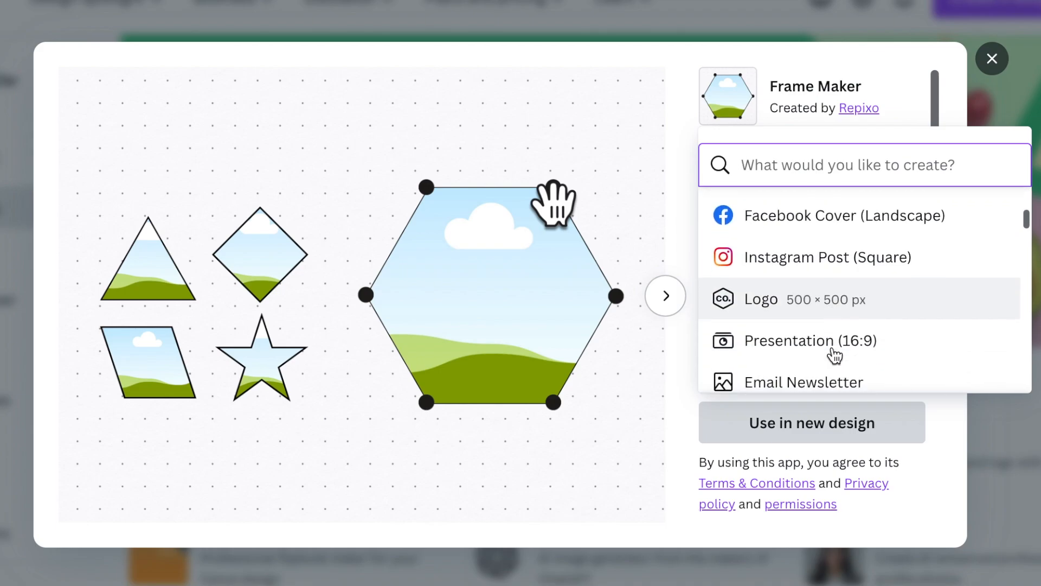
{"action": "scroll", "coordinate": [809, 355], "scroll_direction": "down", "scroll_amount": 3}
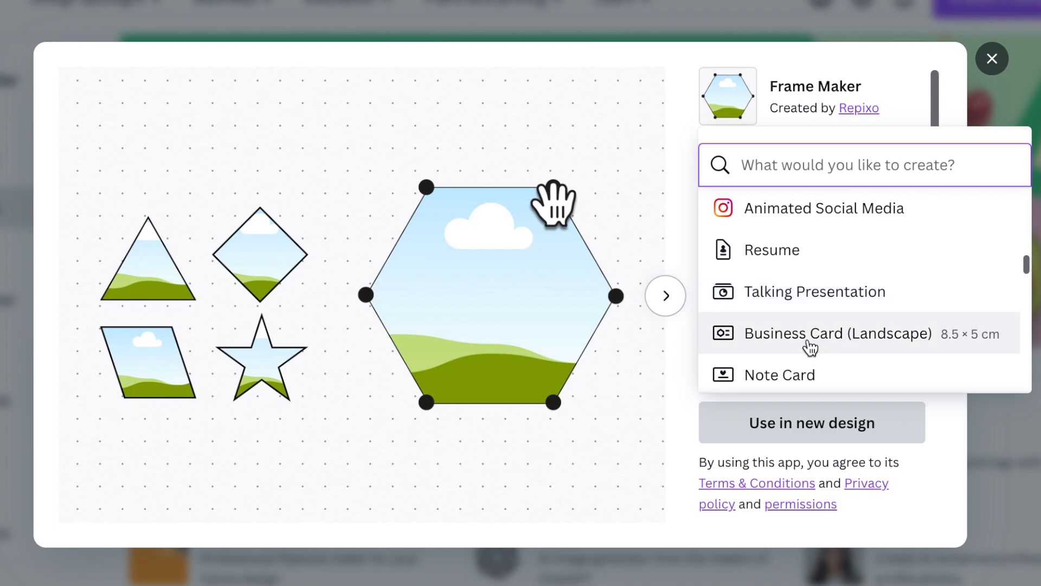
{"action": "type", "text": "THUM"}
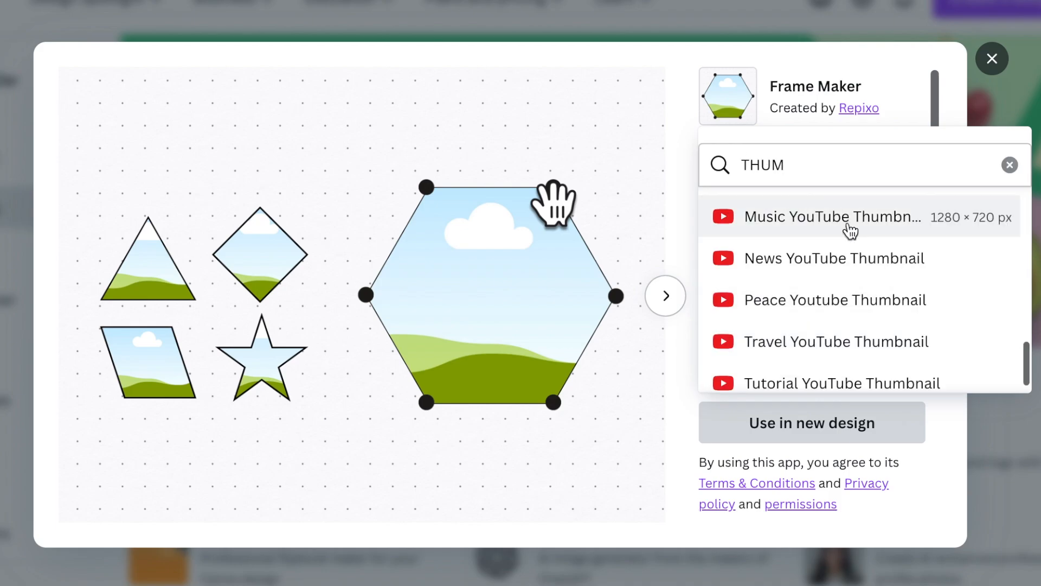
{"action": "left_click", "coordinate": [849, 228]}
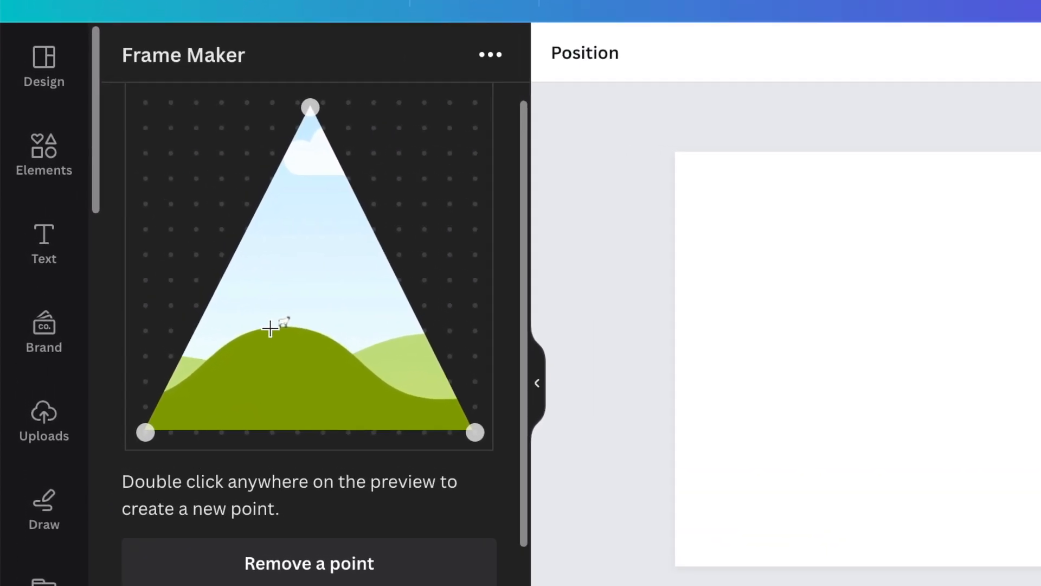
- Add two points to the triangle frame, one outside its left edge and one outside its right edge
{"action": "scroll", "coordinate": [270, 329], "scroll_direction": "down", "scroll_amount": 1}
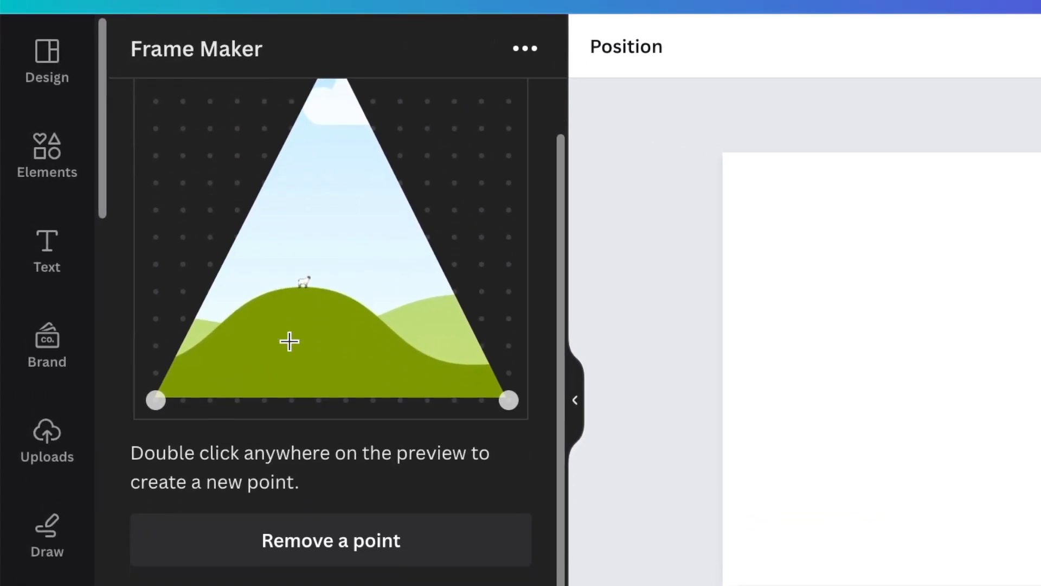
{"action": "scroll", "coordinate": [289, 341], "scroll_direction": "up", "scroll_amount": 1}
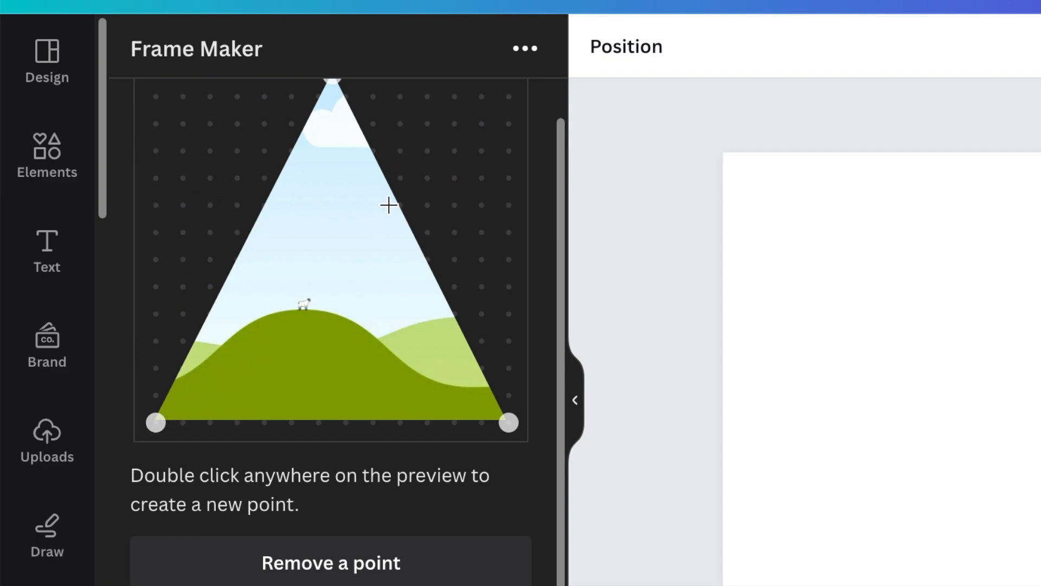
{"action": "scroll", "coordinate": [224, 493], "scroll_direction": "up", "scroll_amount": 2}
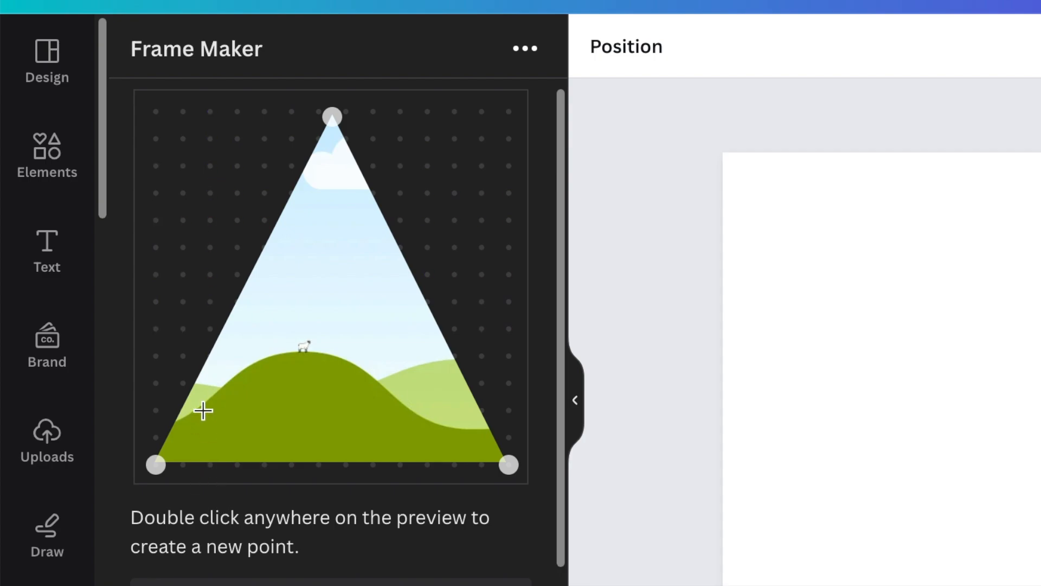
{"action": "double_click", "coordinate": [184, 221]}
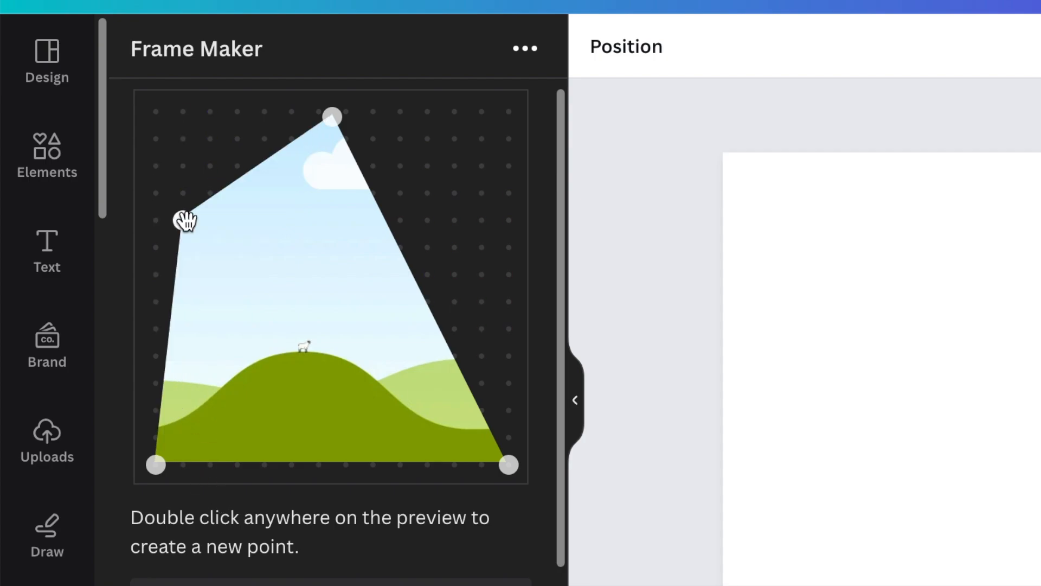
{"action": "double_click", "coordinate": [426, 193]}
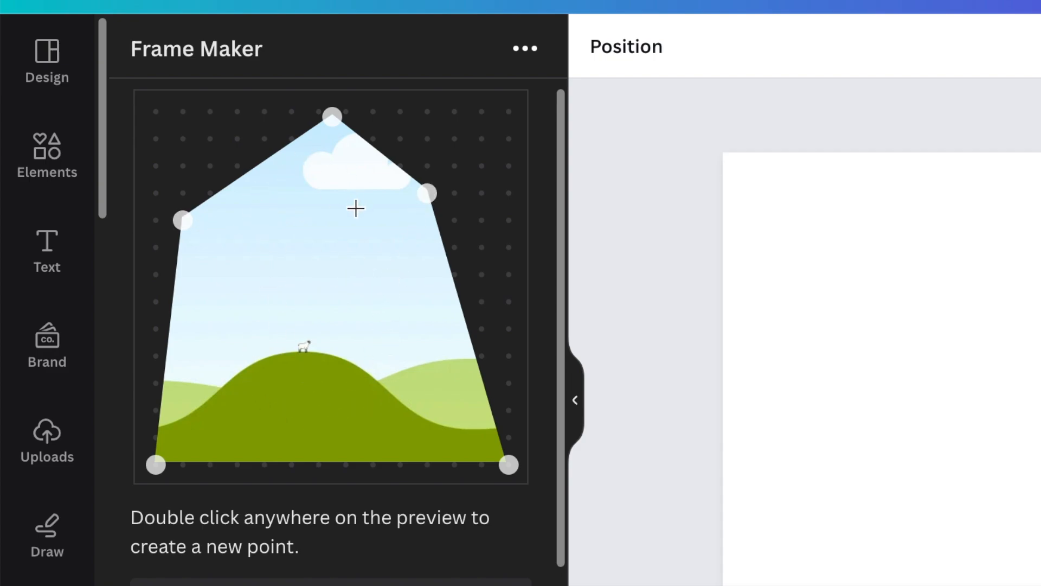
- Remove the two added side points from the frame shape and finish point removal
{"action": "scroll", "coordinate": [352, 479], "scroll_direction": "down", "scroll_amount": 2}
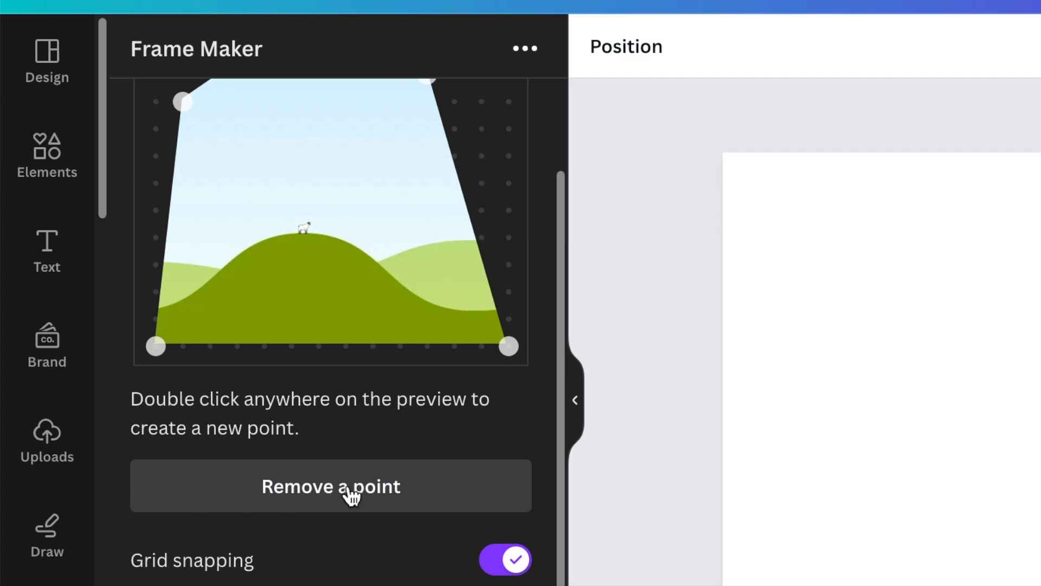
{"action": "left_click", "coordinate": [351, 495]}
{"action": "scroll", "coordinate": [381, 407], "scroll_direction": "up", "scroll_amount": 2}
{"action": "left_click", "coordinate": [428, 200]}
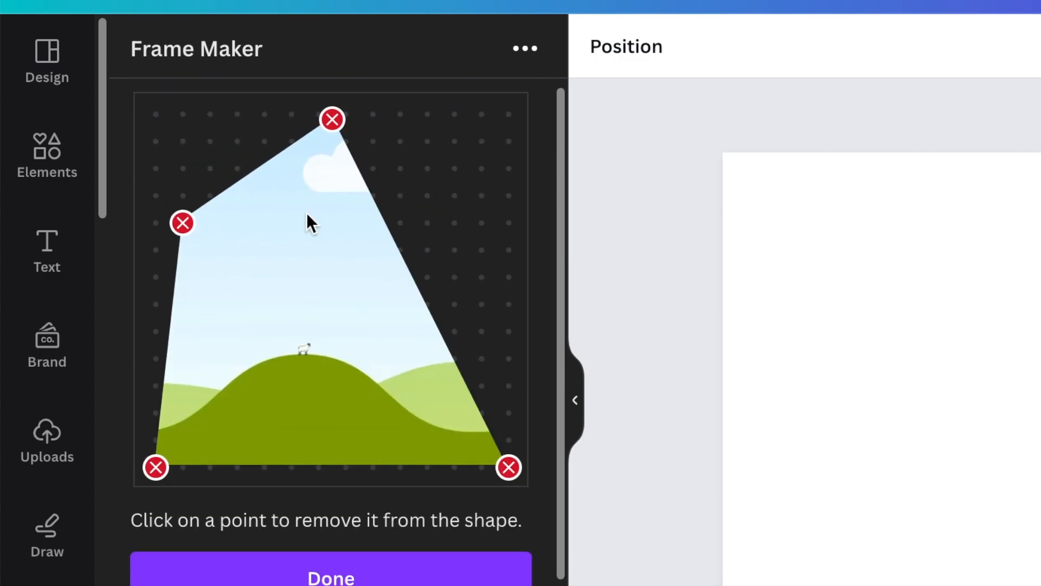
{"action": "left_click", "coordinate": [183, 222]}
{"action": "scroll", "coordinate": [345, 342], "scroll_direction": "down", "scroll_amount": 1}
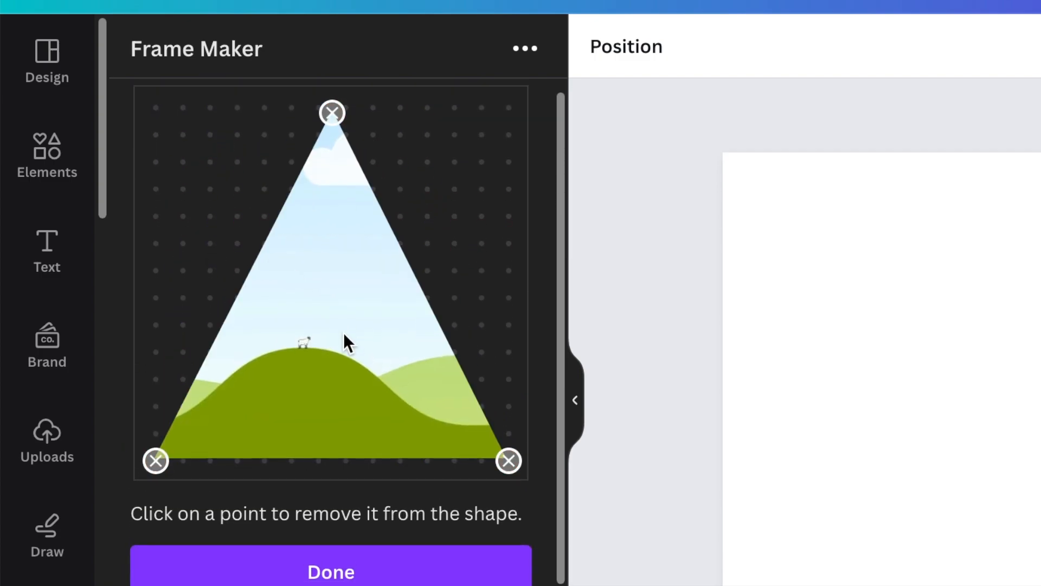
{"action": "scroll", "coordinate": [343, 333], "scroll_direction": "down", "scroll_amount": 5}
{"action": "scroll", "coordinate": [352, 401], "scroll_direction": "up", "scroll_amount": 1}
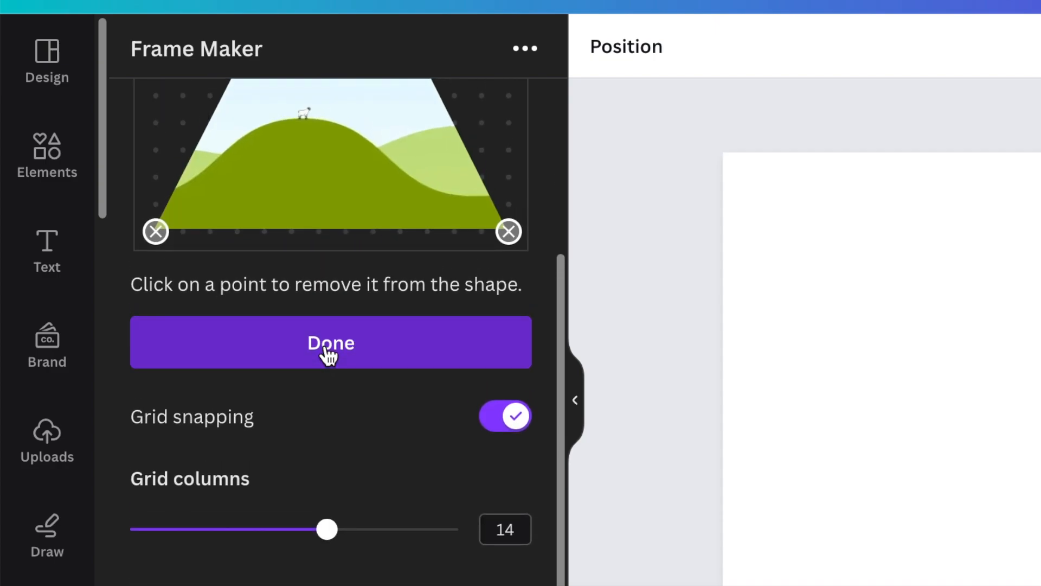
{"action": "left_click", "coordinate": [328, 355]}
- Turn off grid snapping, lower the triangle's top point and raise its lower-right point
{"action": "scroll", "coordinate": [394, 411], "scroll_direction": "down", "scroll_amount": 1}
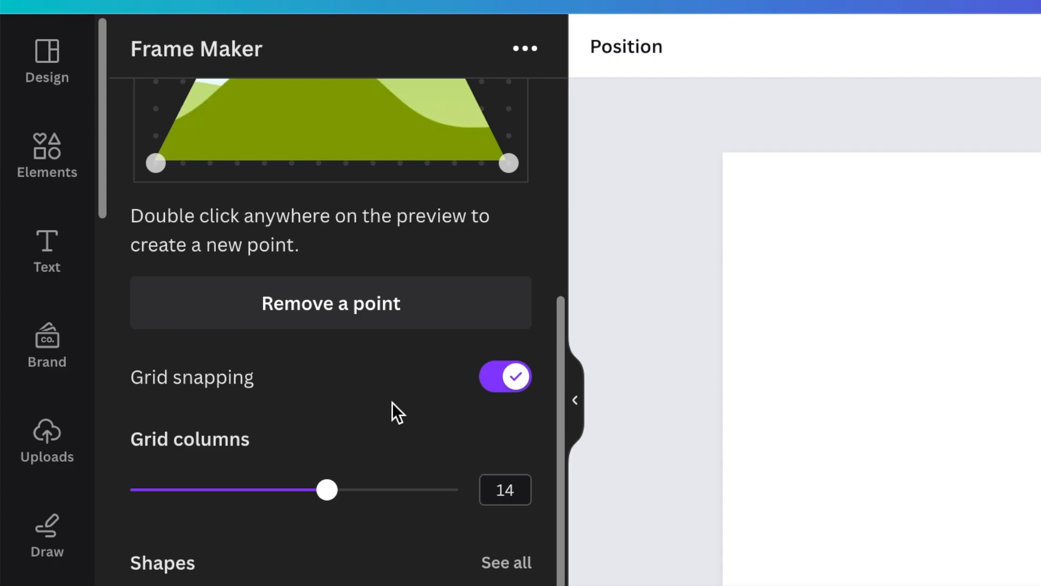
{"action": "scroll", "coordinate": [426, 321], "scroll_direction": "up", "scroll_amount": 5}
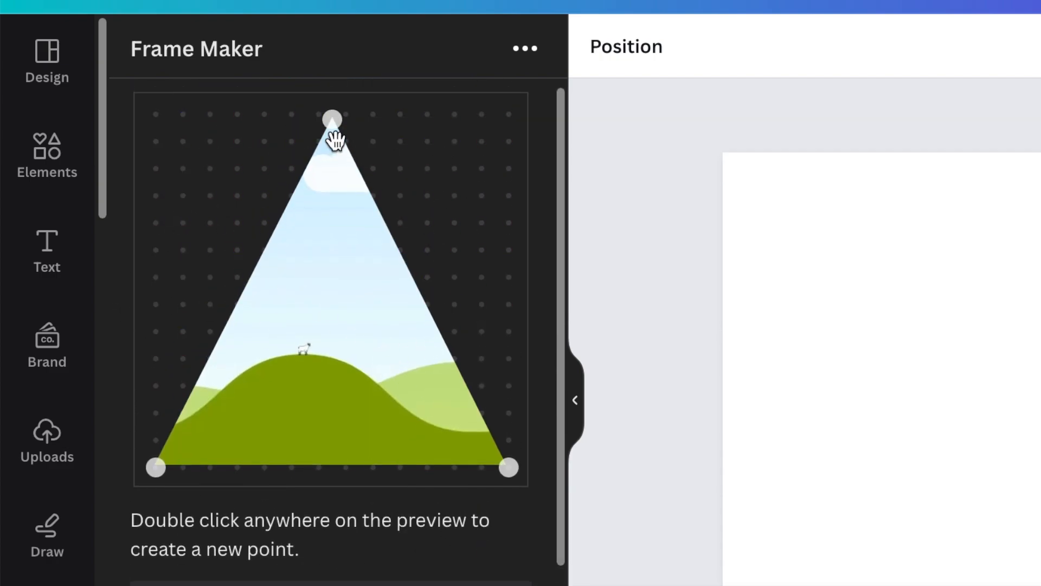
{"action": "scroll", "coordinate": [429, 233], "scroll_direction": "down", "scroll_amount": 3}
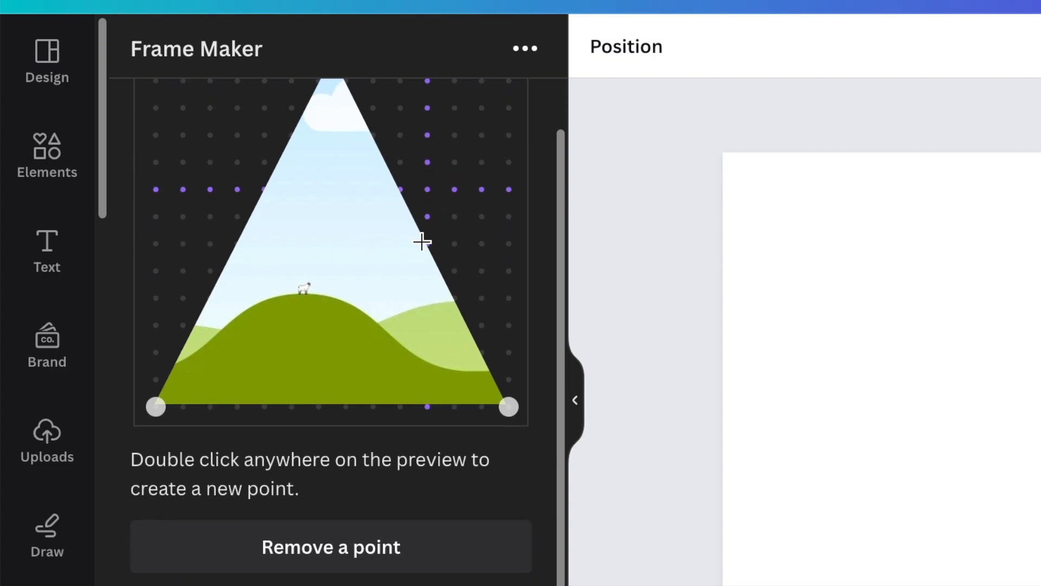
{"action": "left_click", "coordinate": [496, 552]}
{"action": "scroll", "coordinate": [380, 272], "scroll_direction": "up", "scroll_amount": 3}
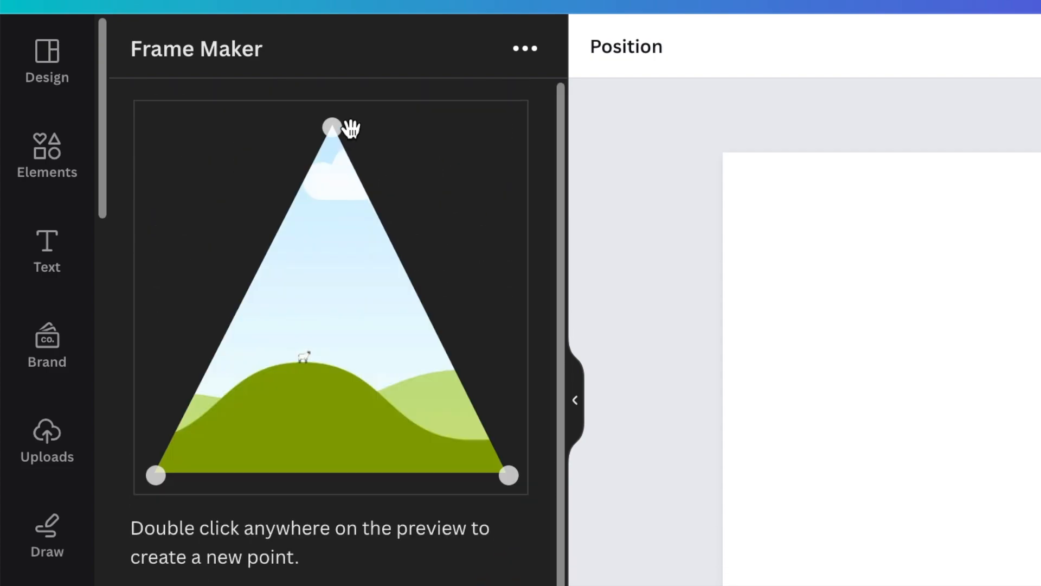
{"action": "left_click_drag", "start_coordinate": [333, 125], "coordinate": [320, 204]}
{"action": "left_click_drag", "start_coordinate": [509, 475], "coordinate": [496, 342]}
- Turn grid snapping back on for the frame preview
{"action": "scroll", "coordinate": [450, 440], "scroll_direction": "down", "scroll_amount": 4}
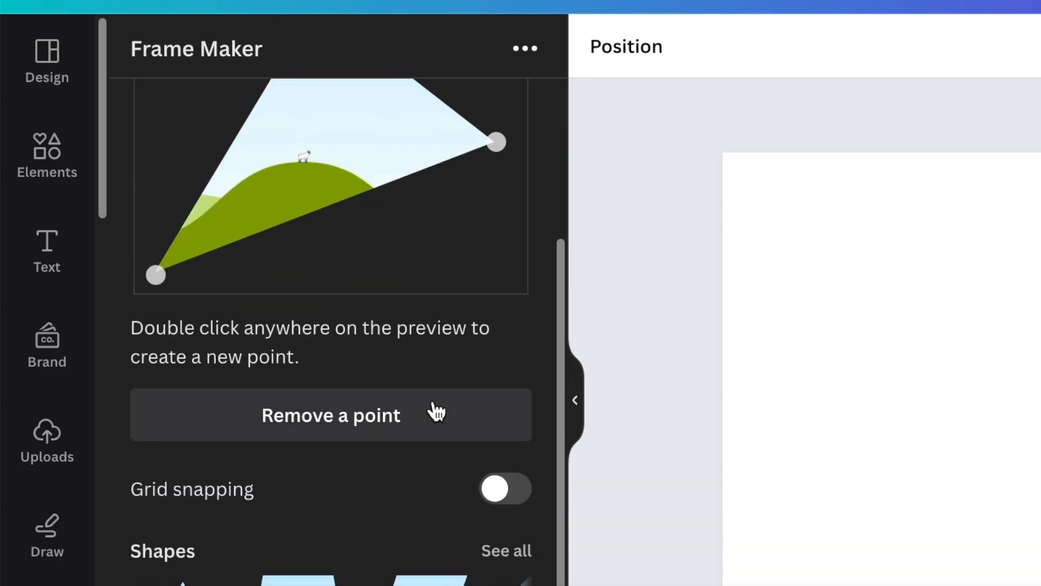
{"action": "left_click", "coordinate": [506, 494]}
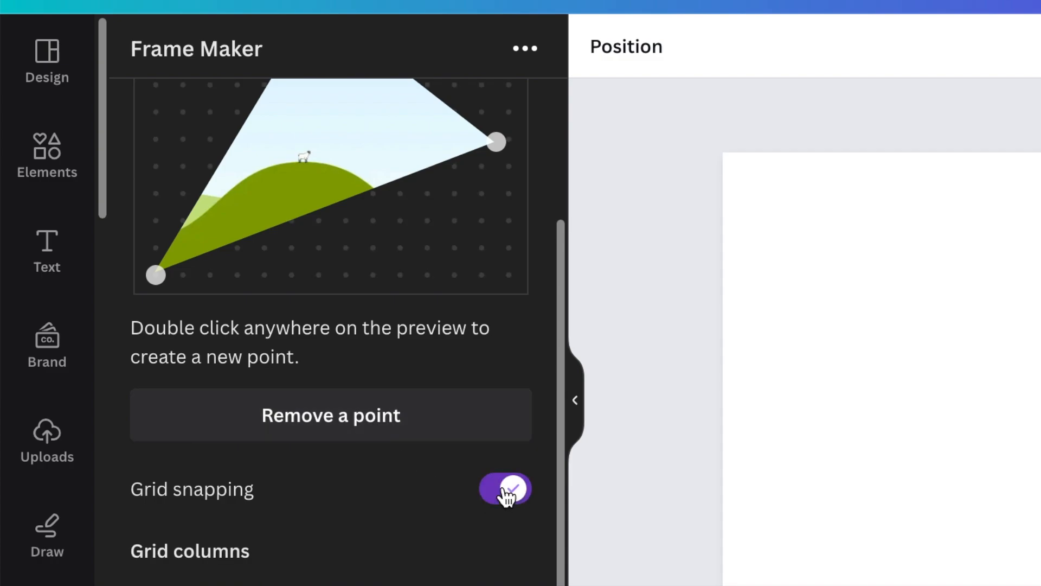
{"action": "scroll", "coordinate": [481, 495], "scroll_direction": "up", "scroll_amount": 3}
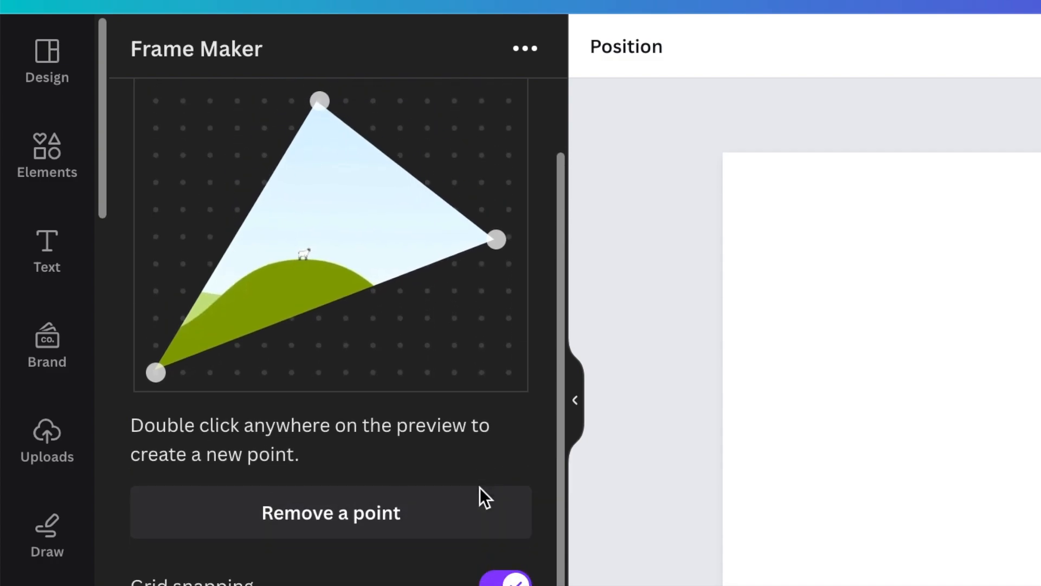
{"action": "scroll", "coordinate": [434, 504], "scroll_direction": "down", "scroll_amount": 2}
{"action": "scroll", "coordinate": [390, 488], "scroll_direction": "up", "scroll_amount": 3}
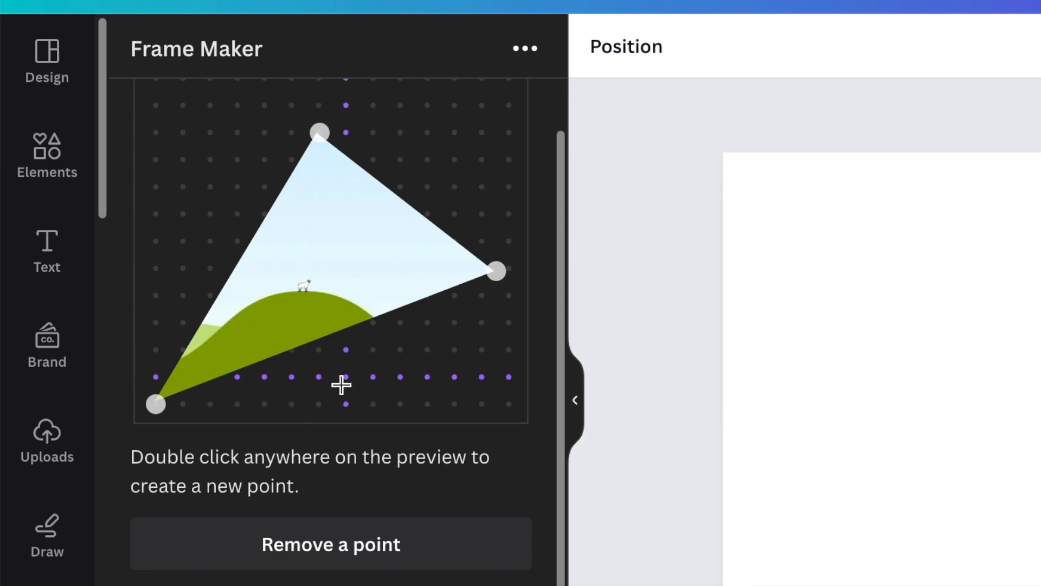
- Set the grid columns to 20 and move the triangle's right point inward and down on the finer grid
{"action": "scroll", "coordinate": [339, 407], "scroll_direction": "down", "scroll_amount": 4}
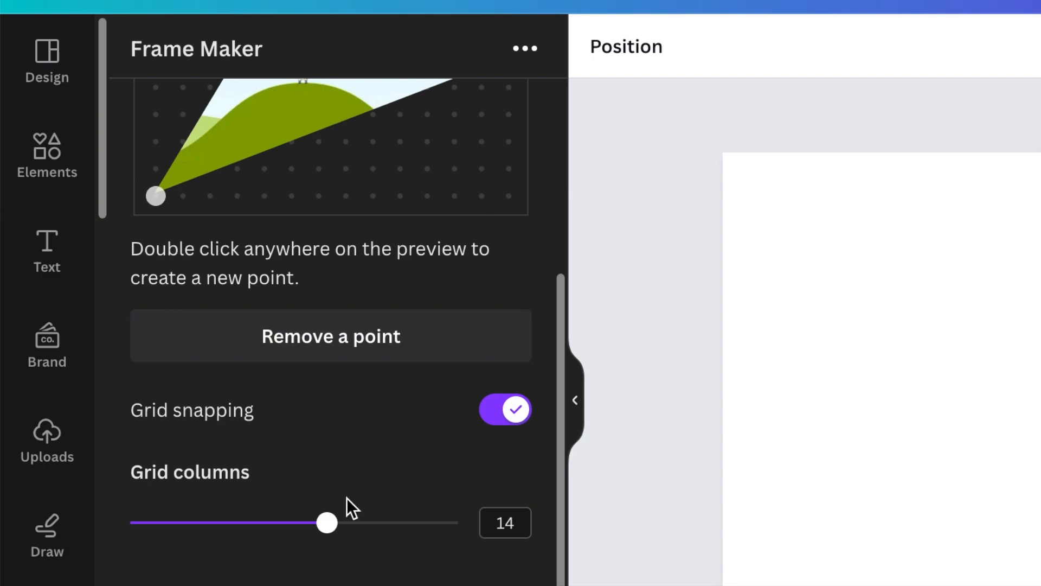
{"action": "left_click_drag", "start_coordinate": [328, 525], "coordinate": [462, 537]}
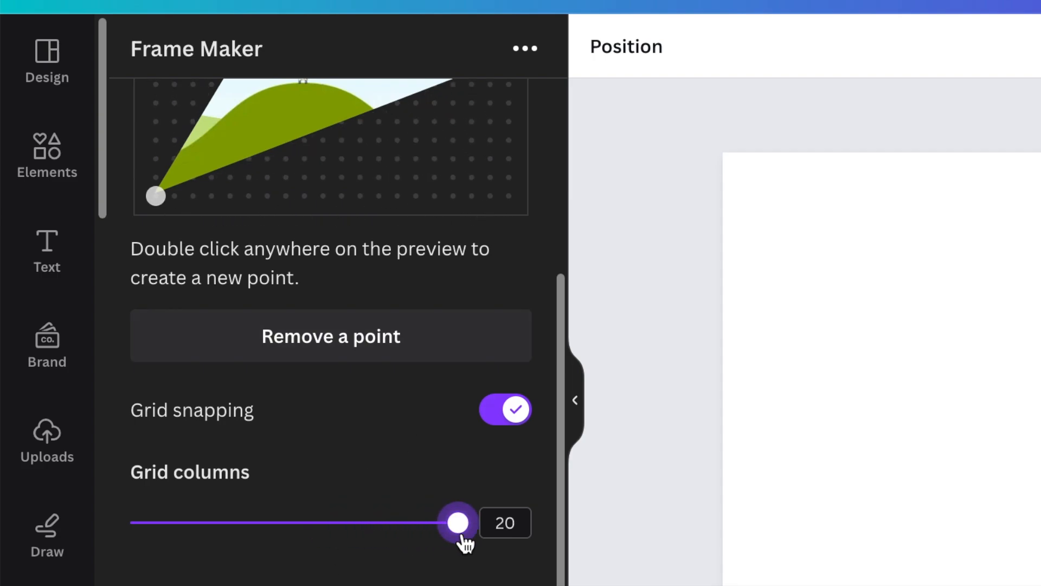
{"action": "scroll", "coordinate": [421, 221], "scroll_direction": "up", "scroll_amount": 5}
{"action": "left_click_drag", "start_coordinate": [495, 318], "coordinate": [434, 359]}
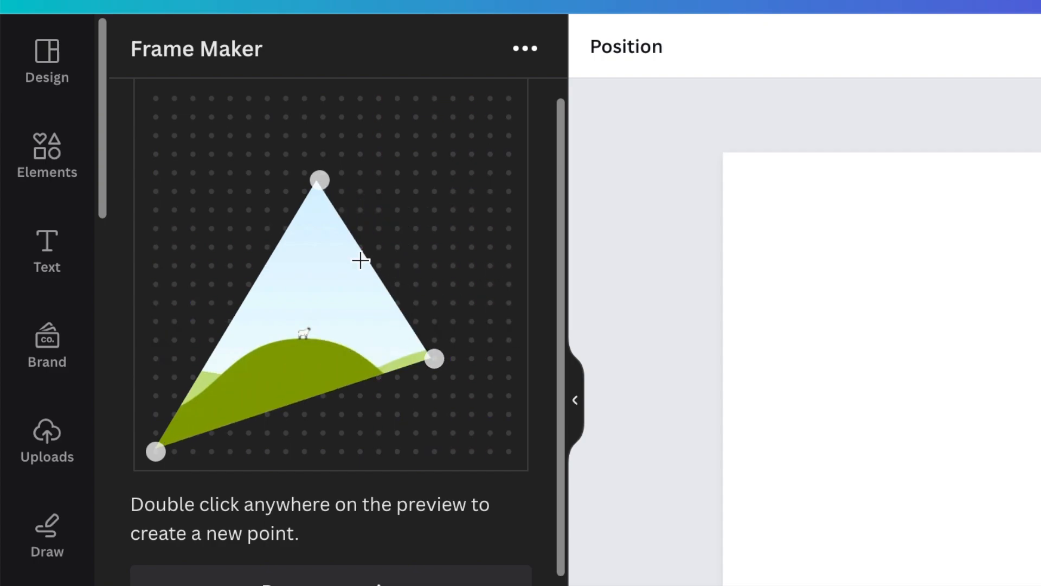
- Reduce the grid columns to preview a coarser grid, and set them back to 20
{"action": "scroll", "coordinate": [382, 517], "scroll_direction": "down", "scroll_amount": 5}
{"action": "left_click_drag", "start_coordinate": [458, 496], "coordinate": [241, 509]}
{"action": "scroll", "coordinate": [407, 163], "scroll_direction": "up", "scroll_amount": 5}
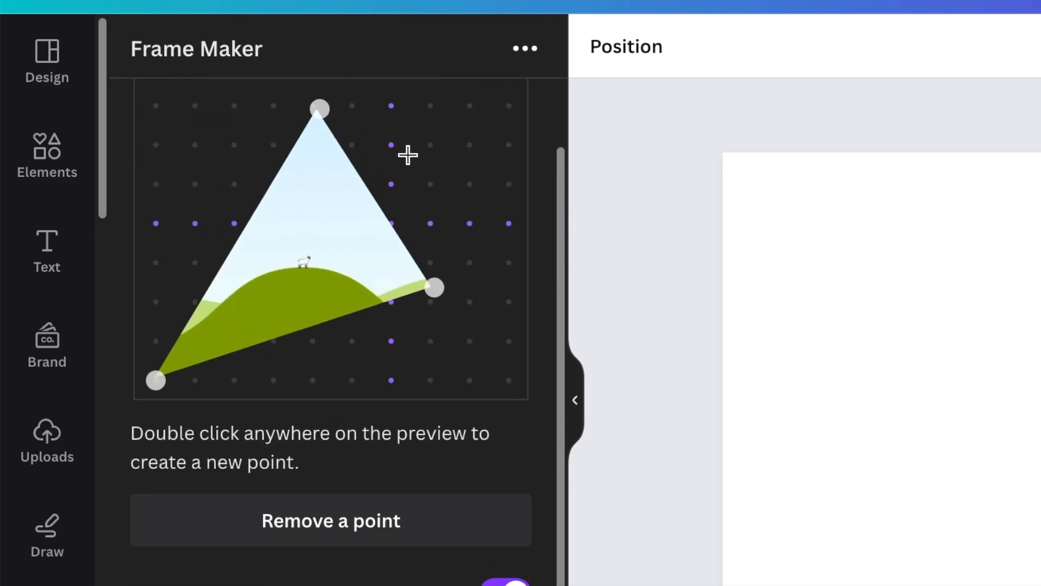
{"action": "scroll", "coordinate": [372, 335], "scroll_direction": "down", "scroll_amount": 5}
{"action": "left_click_drag", "start_coordinate": [239, 492], "coordinate": [458, 491]}
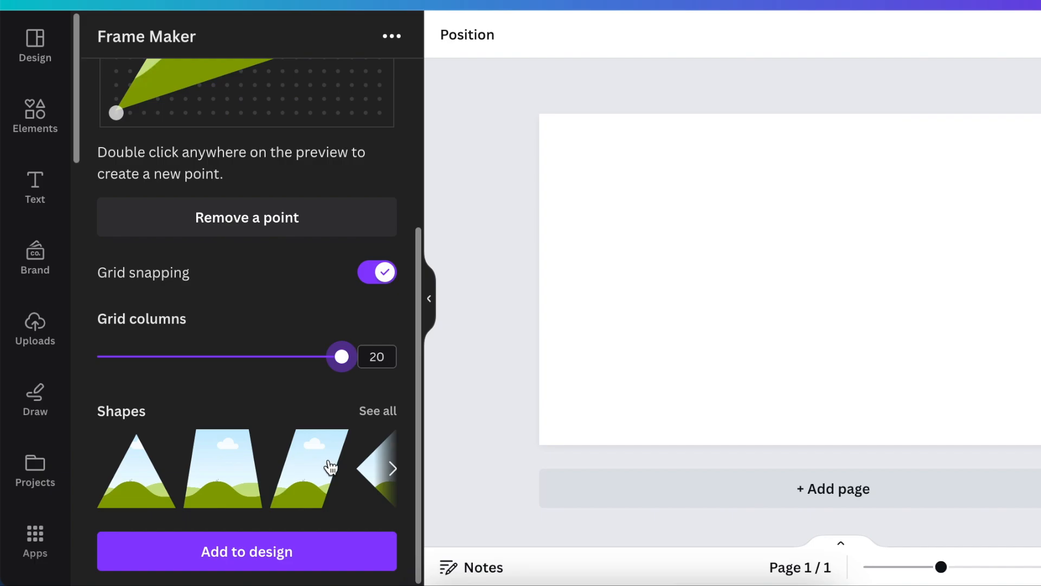
- Load the octagon preset from the full shape collection as the frame shape
{"action": "left_click", "coordinate": [377, 412]}
{"action": "scroll", "coordinate": [336, 387], "scroll_direction": "up", "scroll_amount": 1}
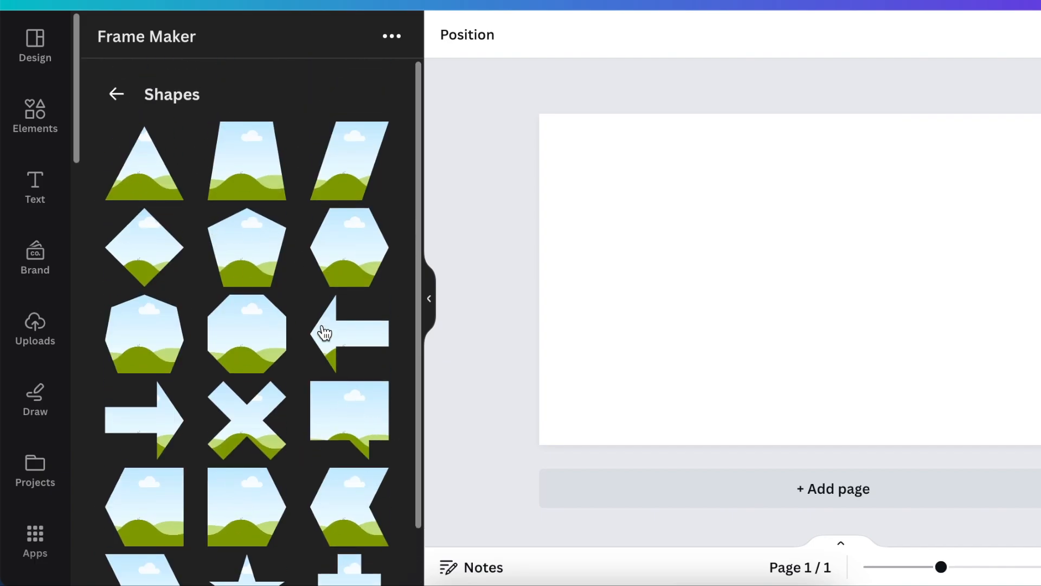
{"action": "left_click", "coordinate": [263, 366]}
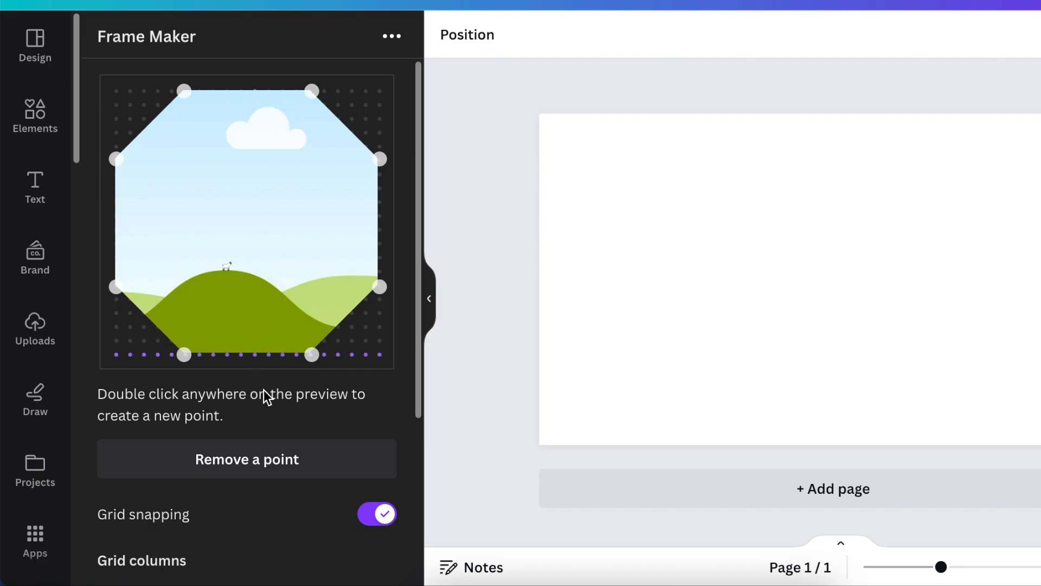
- Replace the frame shape with the trapezoid preset and review it in the preview
{"action": "scroll", "coordinate": [267, 398], "scroll_direction": "down", "scroll_amount": 5}
{"action": "left_click", "coordinate": [227, 478]}
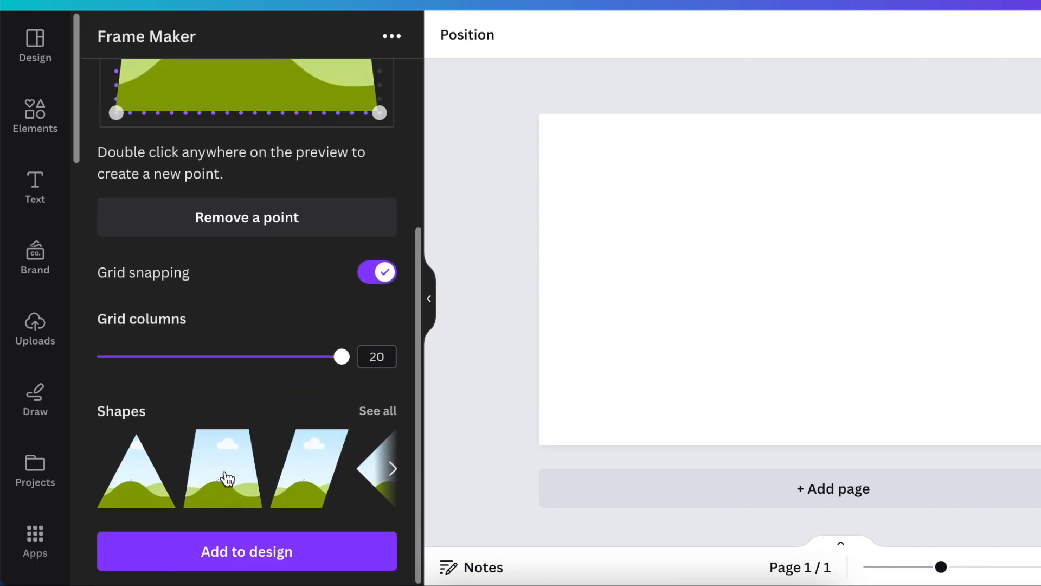
{"action": "scroll", "coordinate": [239, 364], "scroll_direction": "up", "scroll_amount": 5}
{"action": "scroll", "coordinate": [275, 379], "scroll_direction": "down", "scroll_amount": 5}
{"action": "scroll", "coordinate": [275, 375], "scroll_direction": "up", "scroll_amount": 5}
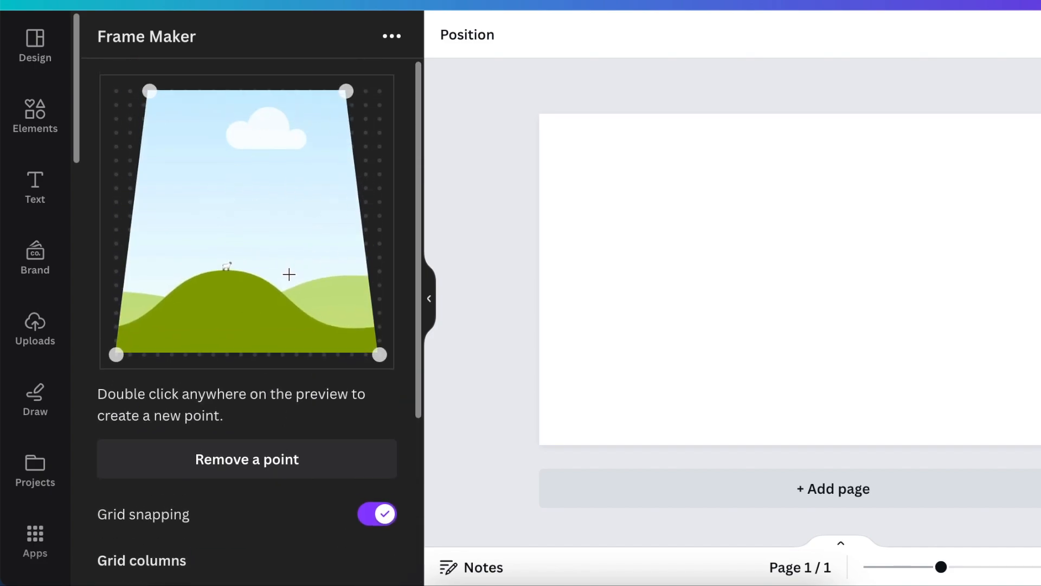
- Load the diamond preset from the full shape collection and move its bottom point upward into the shape
{"action": "scroll", "coordinate": [287, 273], "scroll_direction": "down", "scroll_amount": 5}
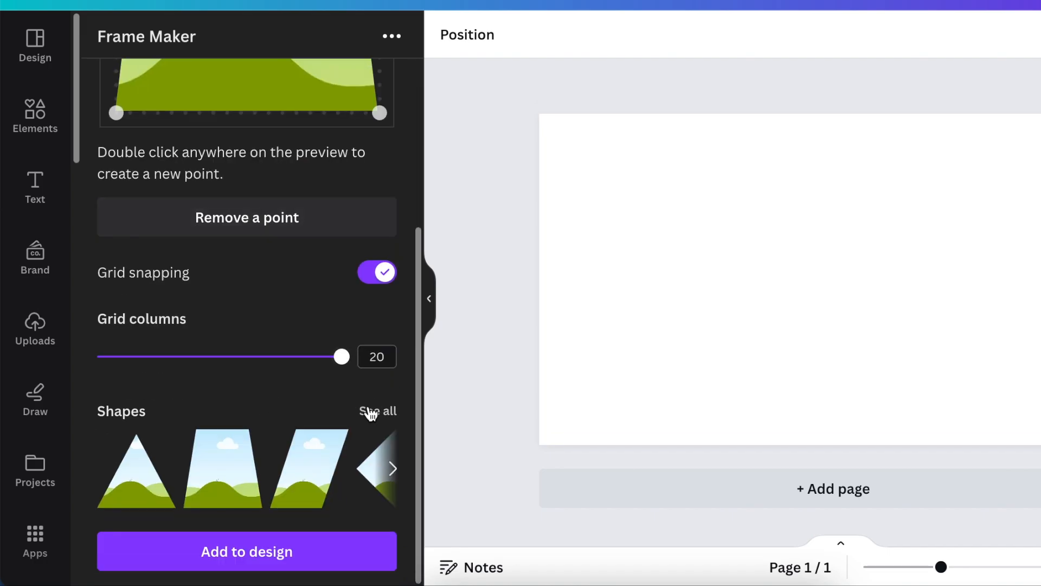
{"action": "left_click", "coordinate": [374, 412]}
{"action": "scroll", "coordinate": [286, 397], "scroll_direction": "up", "scroll_amount": 1}
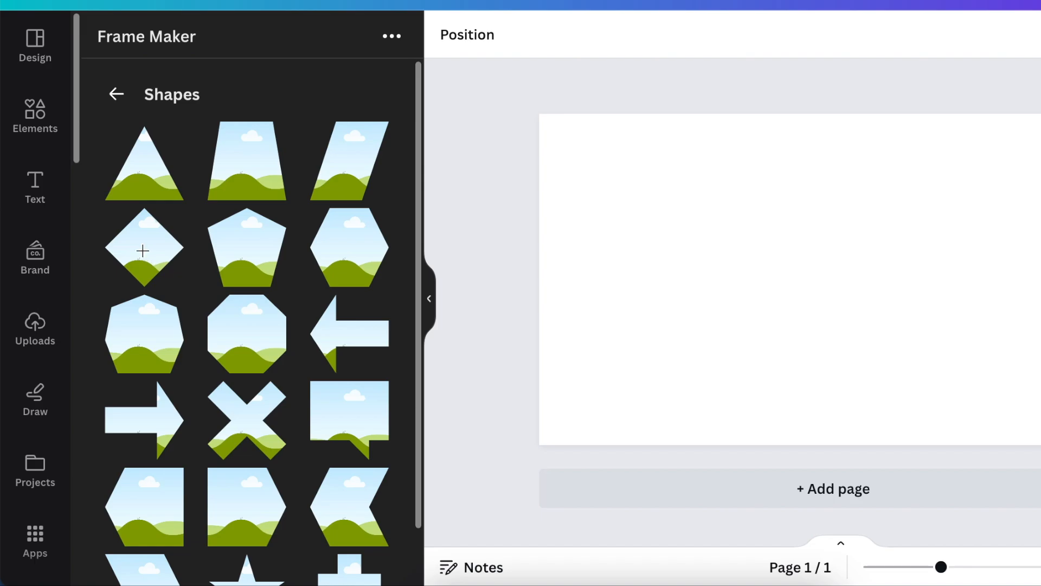
{"action": "left_click", "coordinate": [142, 251]}
{"action": "left_click_drag", "start_coordinate": [248, 355], "coordinate": [268, 229]}
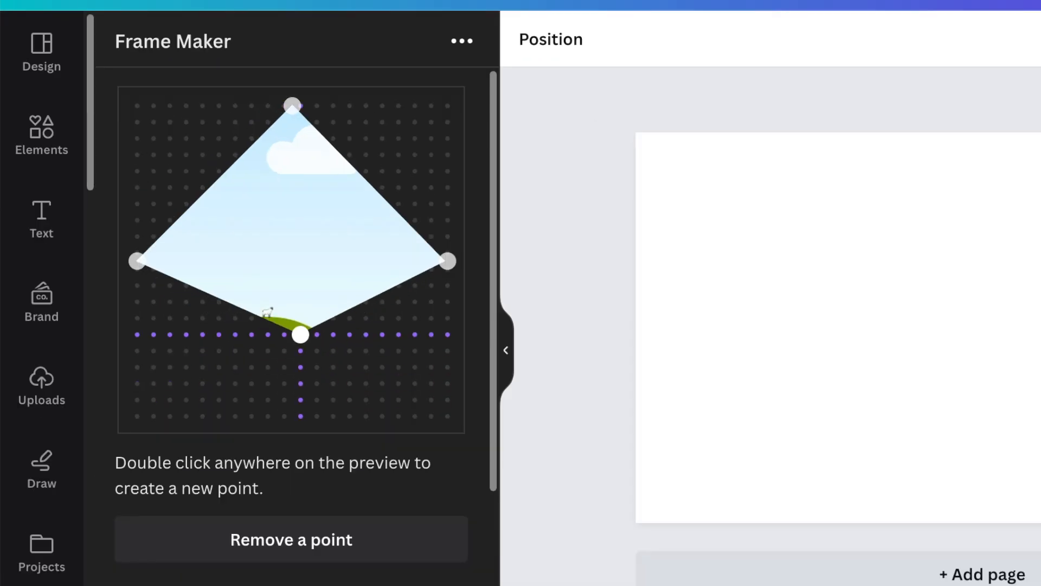
- Reshape the diamond into a narrow bar sloping down to the right by moving its corner points in the upper part of the grid
{"action": "left_click_drag", "start_coordinate": [317, 269], "coordinate": [333, 252]}
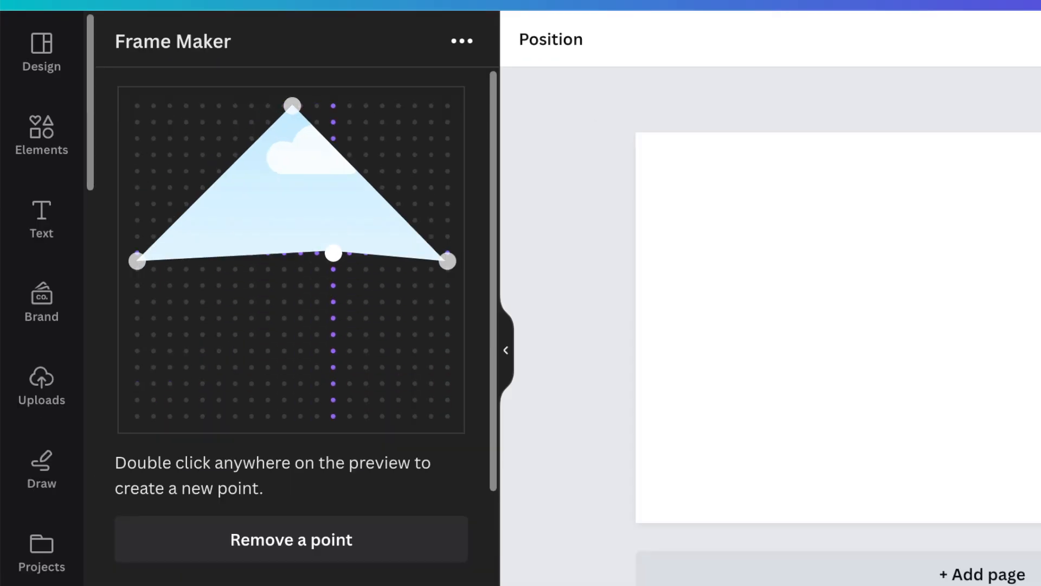
{"action": "scroll", "coordinate": [334, 507], "scroll_direction": "down", "scroll_amount": 3}
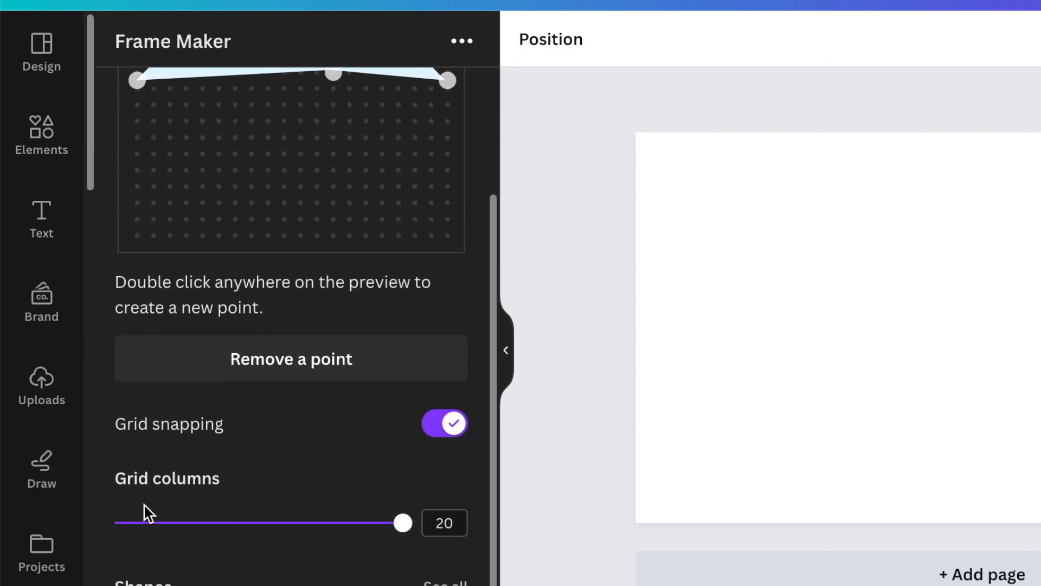
{"action": "scroll", "coordinate": [347, 531], "scroll_direction": "up", "scroll_amount": 3}
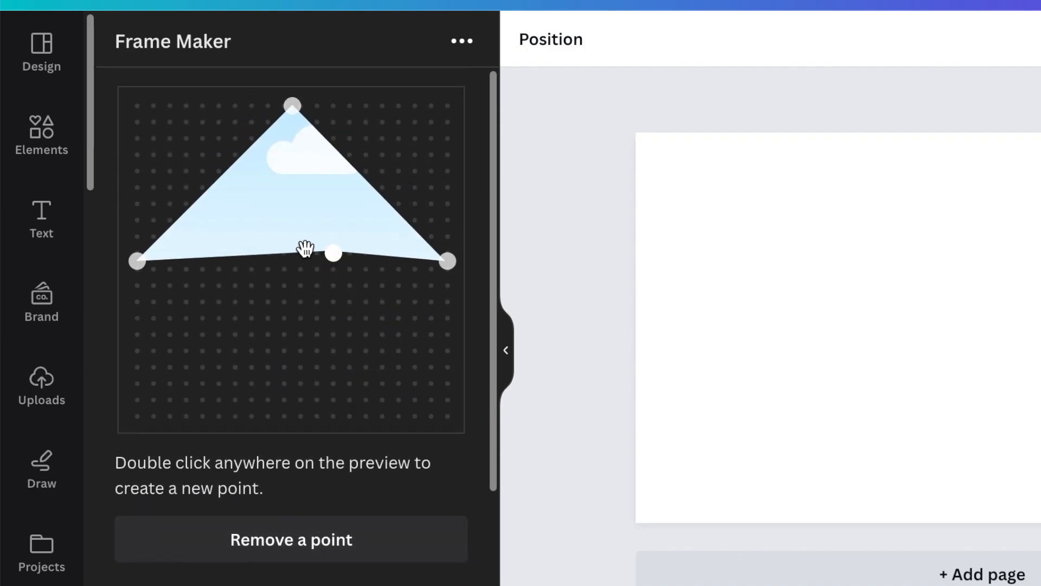
{"action": "left_click_drag", "start_coordinate": [447, 261], "coordinate": [431, 187]}
{"action": "left_click_drag", "start_coordinate": [333, 252], "coordinate": [399, 220]}
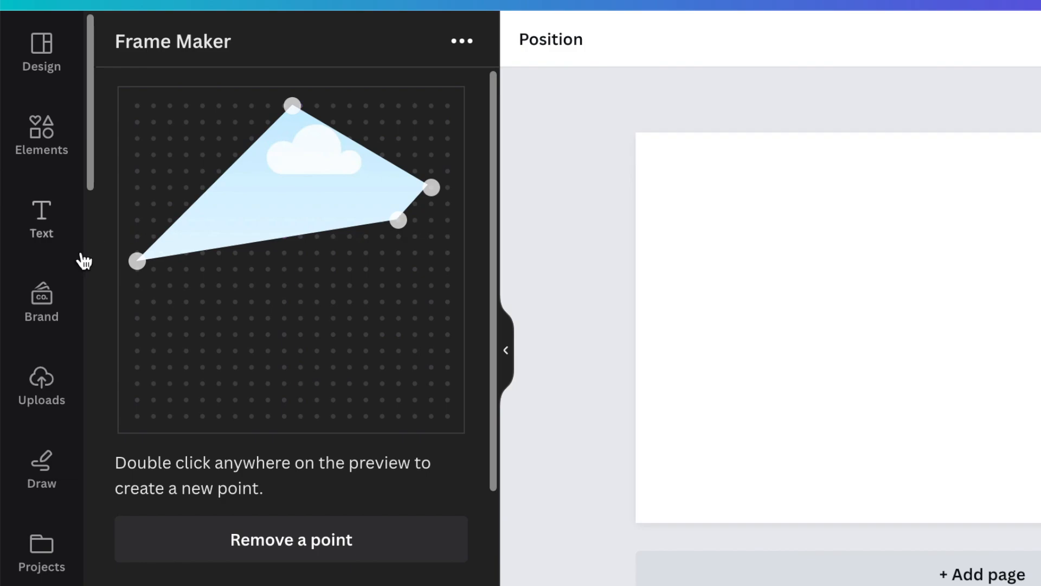
{"action": "left_click_drag", "start_coordinate": [137, 261], "coordinate": [267, 138]}
{"action": "left_click_drag", "start_coordinate": [399, 220], "coordinate": [398, 220]}
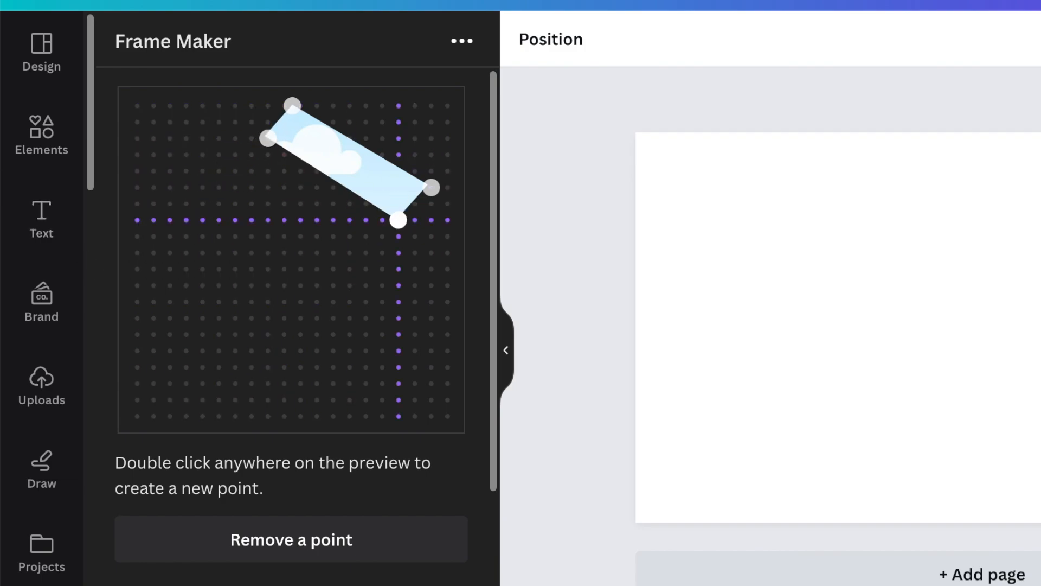
{"action": "left_click_drag", "start_coordinate": [399, 220], "coordinate": [399, 219]}
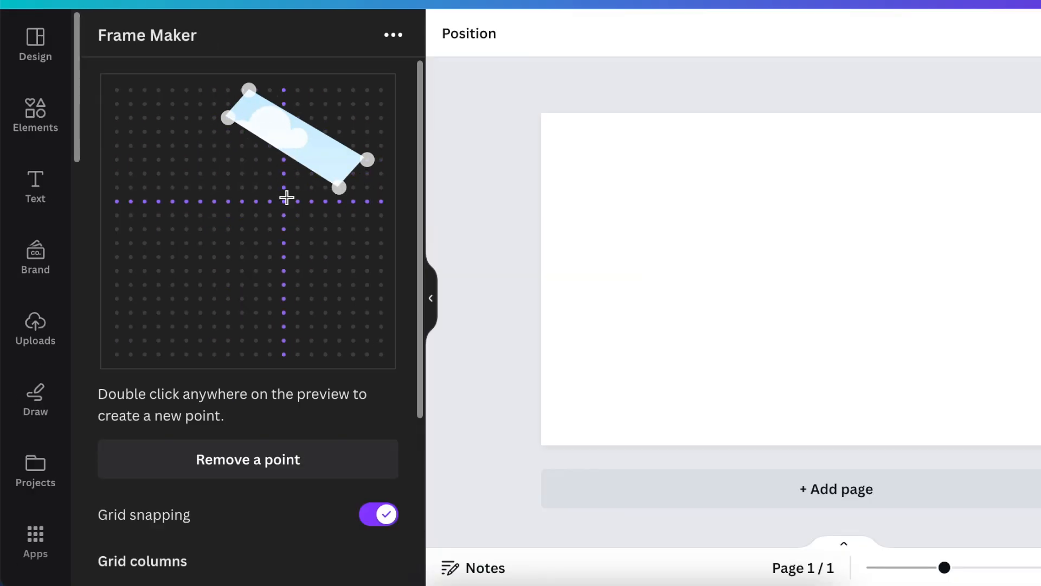
- Add the bar frame to the design, shrink it and move it near the page's upper edge
{"action": "scroll", "coordinate": [284, 255], "scroll_direction": "down", "scroll_amount": 5}
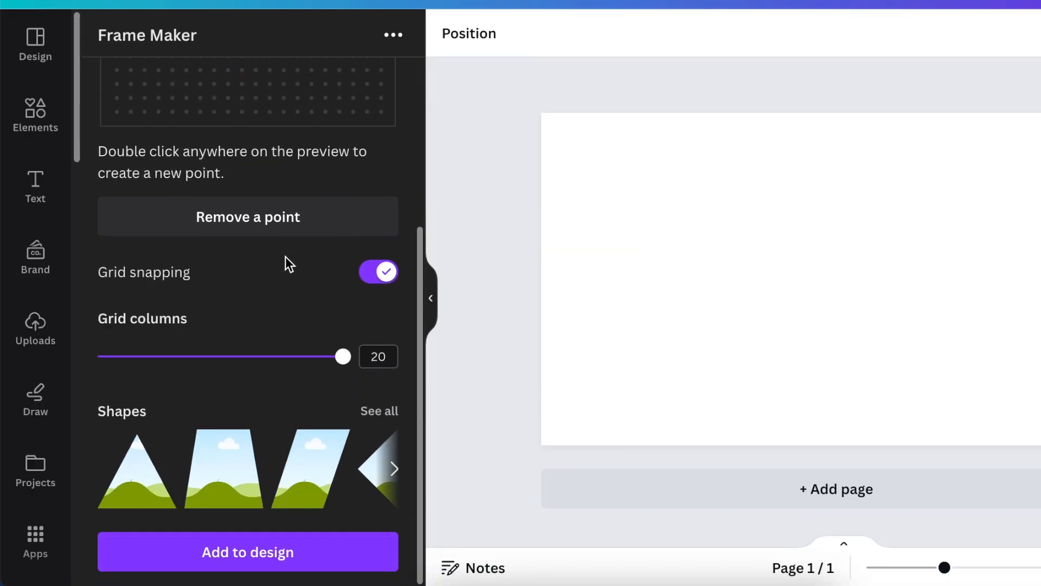
{"action": "left_click", "coordinate": [234, 553]}
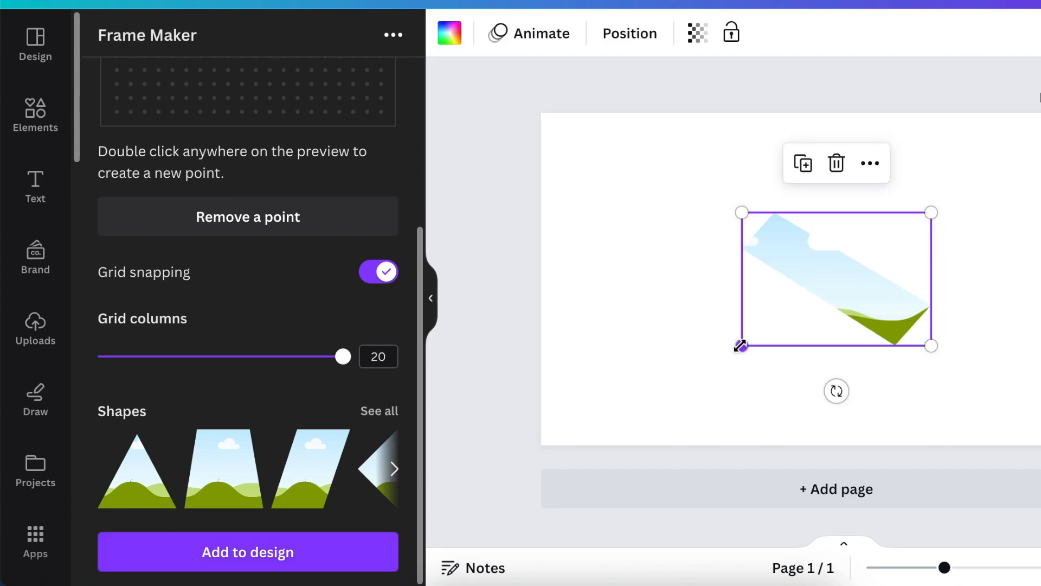
{"action": "left_click_drag", "start_coordinate": [741, 343], "coordinate": [784, 315]}
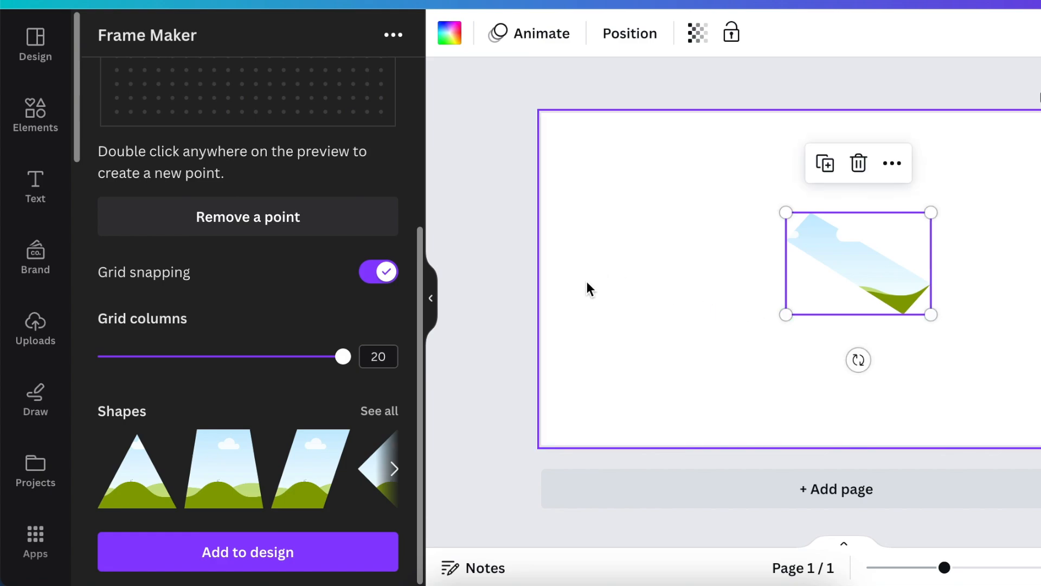
{"action": "scroll", "coordinate": [271, 255], "scroll_direction": "up", "scroll_amount": 5}
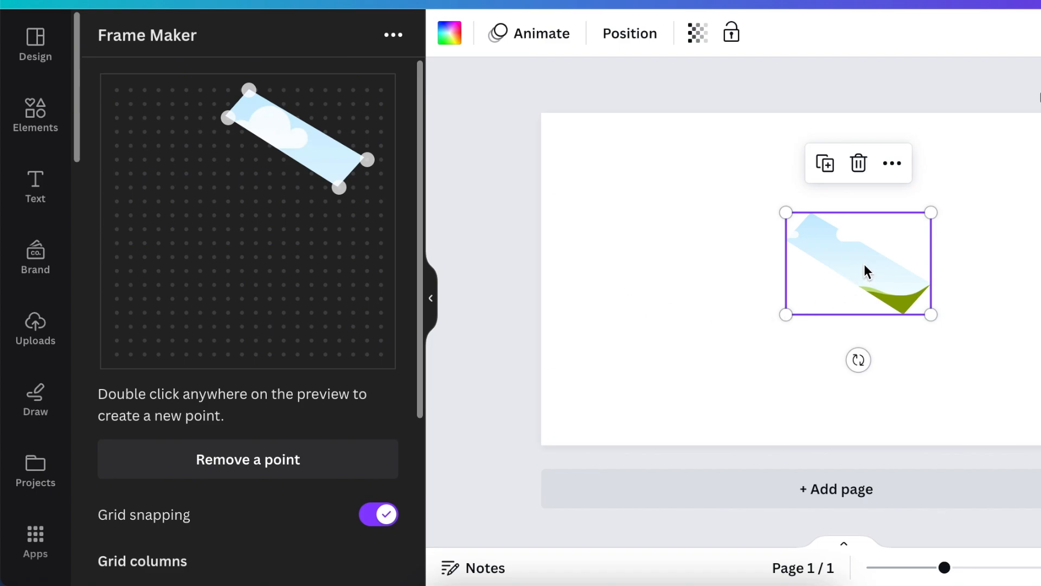
{"action": "left_click_drag", "start_coordinate": [870, 254], "coordinate": [911, 185]}
{"action": "left_click_drag", "start_coordinate": [837, 235], "coordinate": [846, 223]}
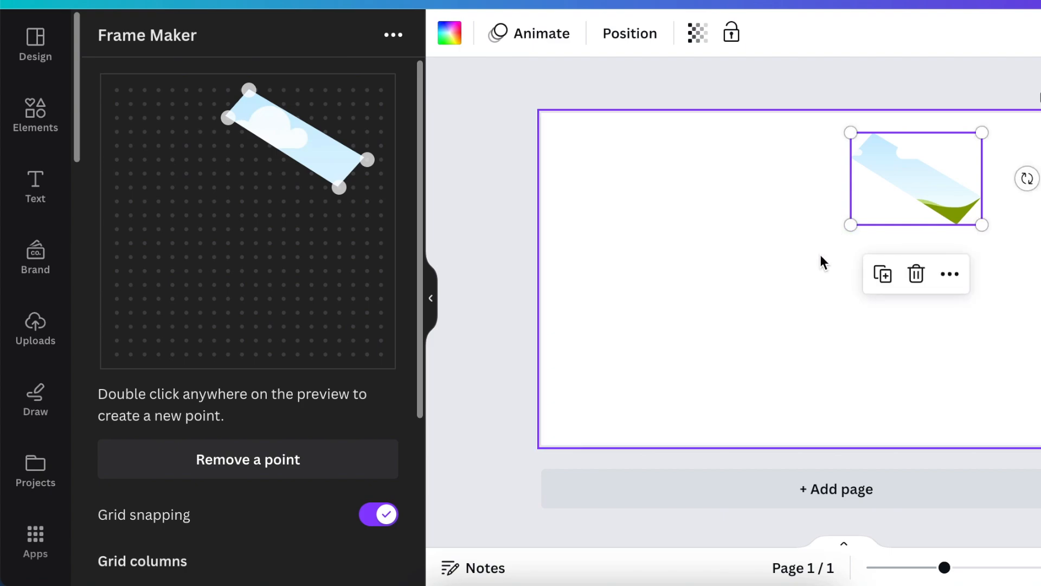
{"action": "left_click", "coordinate": [998, 328]}
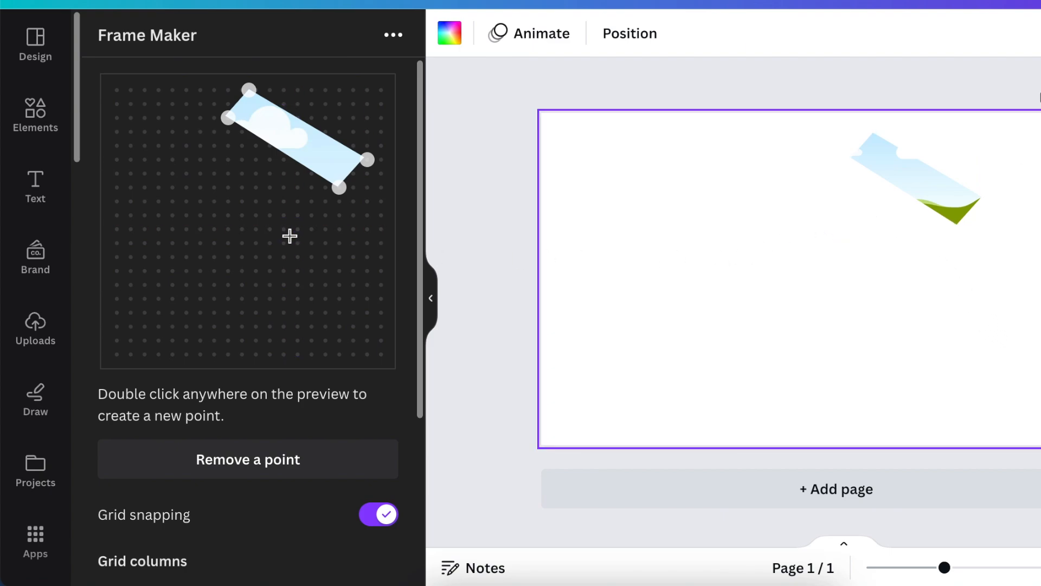
- Move the corner points of the frame shape to make a bar sloping down to the left
{"action": "left_click_drag", "start_coordinate": [340, 189], "coordinate": [229, 243]}
{"action": "left_click_drag", "start_coordinate": [228, 118], "coordinate": [213, 160]}
{"action": "left_click_drag", "start_coordinate": [309, 106], "coordinate": [159, 174]}
{"action": "left_click_drag", "start_coordinate": [367, 158], "coordinate": [284, 132]}
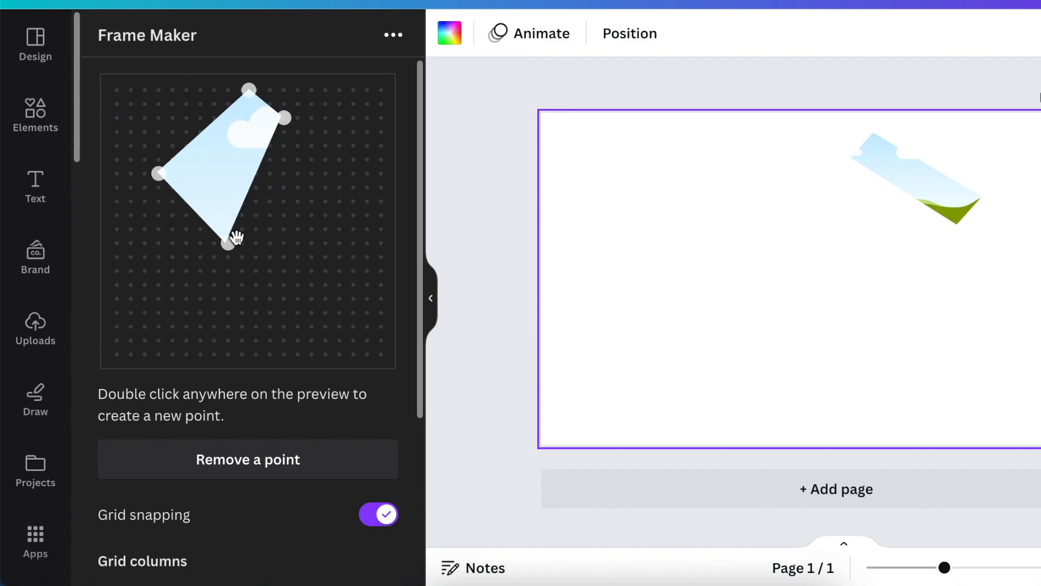
{"action": "left_click_drag", "start_coordinate": [229, 242], "coordinate": [200, 201]}
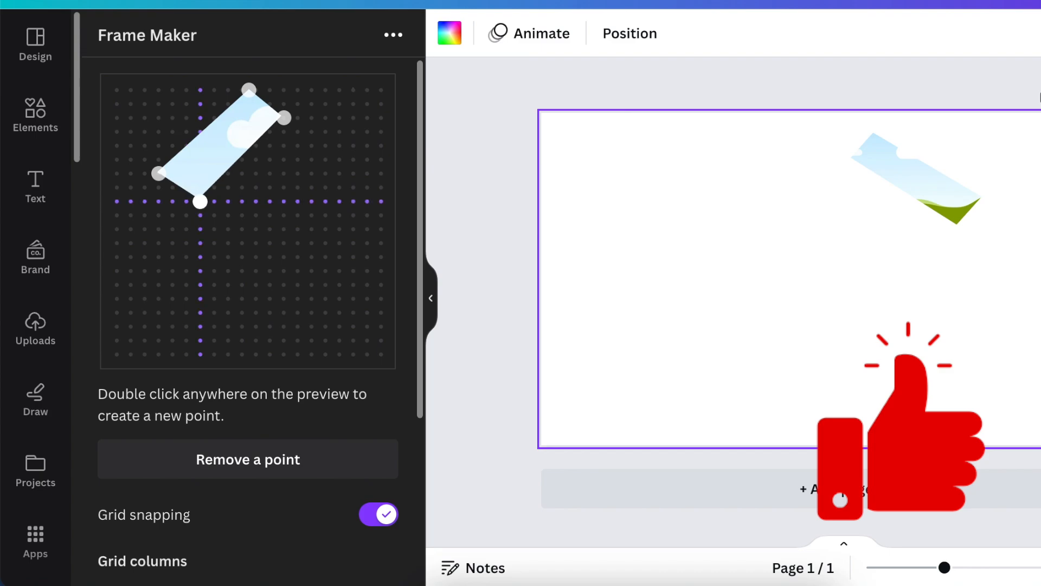
{"action": "left_click_drag", "start_coordinate": [200, 201], "coordinate": [186, 201]}
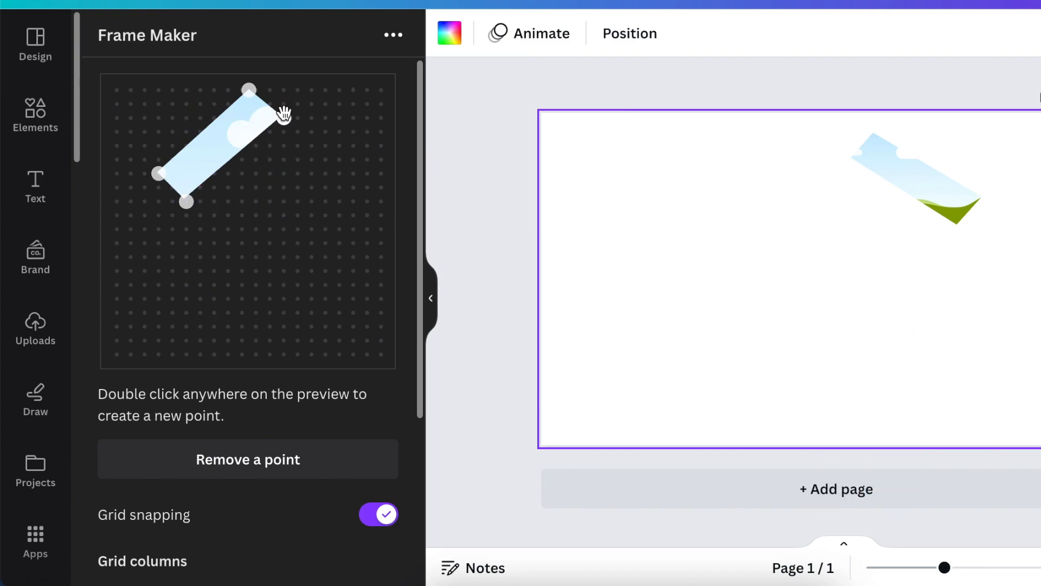
- Add the left-sloping bar frame to the design and join it to the first bar's upper end, forming a peak
{"action": "mouse_move", "coordinate": [284, 118]}
{"action": "left_mouse_down"}
{"action": "mouse_move", "coordinate": [284, 104]}
{"action": "mouse_move", "coordinate": [284, 117]}
{"action": "left_mouse_up"}
{"action": "left_click", "coordinate": [262, 551]}
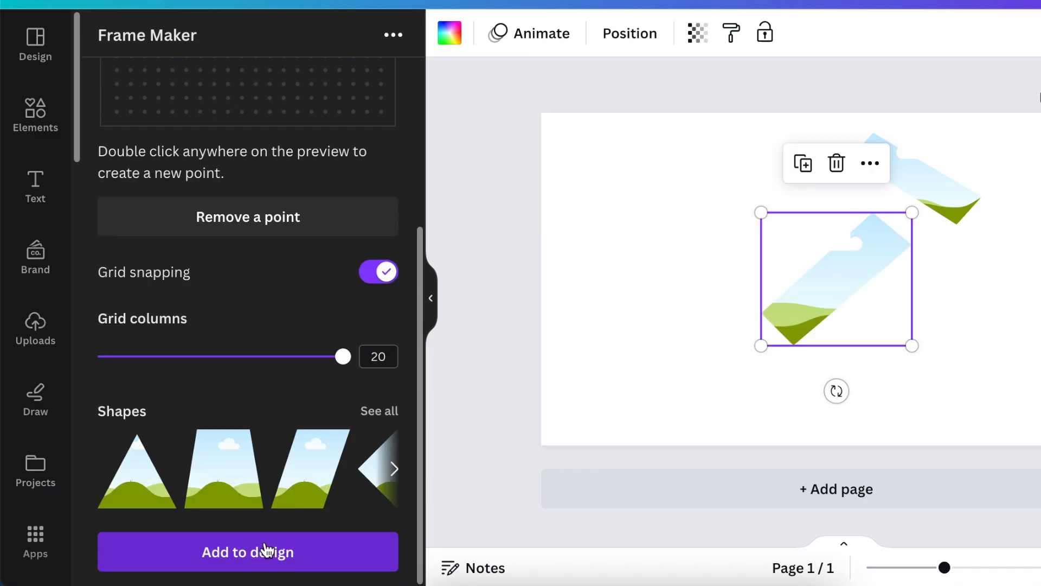
{"action": "left_click_drag", "start_coordinate": [835, 278], "coordinate": [818, 235]}
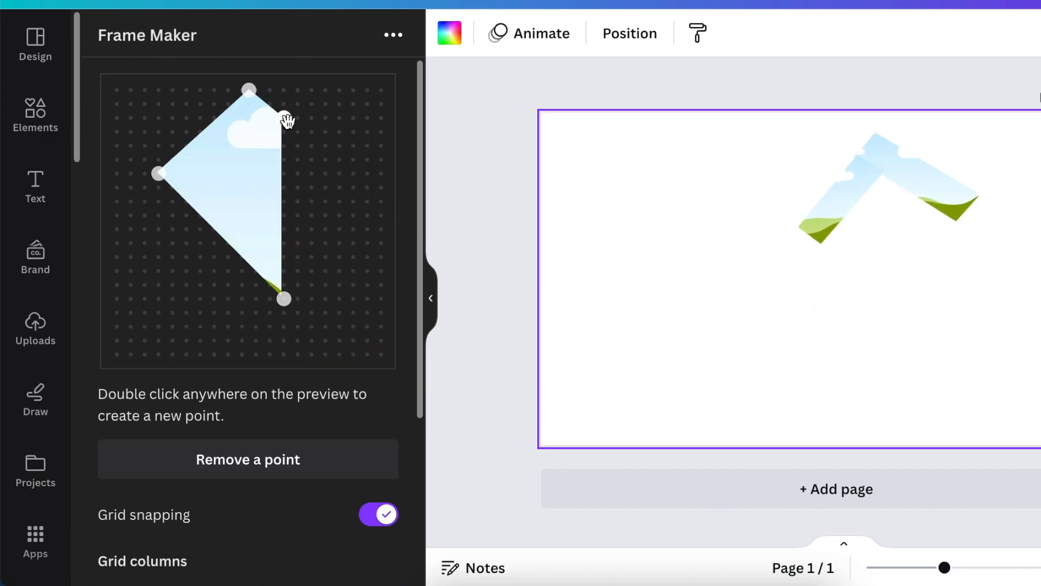
- Move the corner points of the frame shape to make a longer, slim bar sloping down to the right
{"action": "left_click_drag", "start_coordinate": [284, 119], "coordinate": [297, 257]}
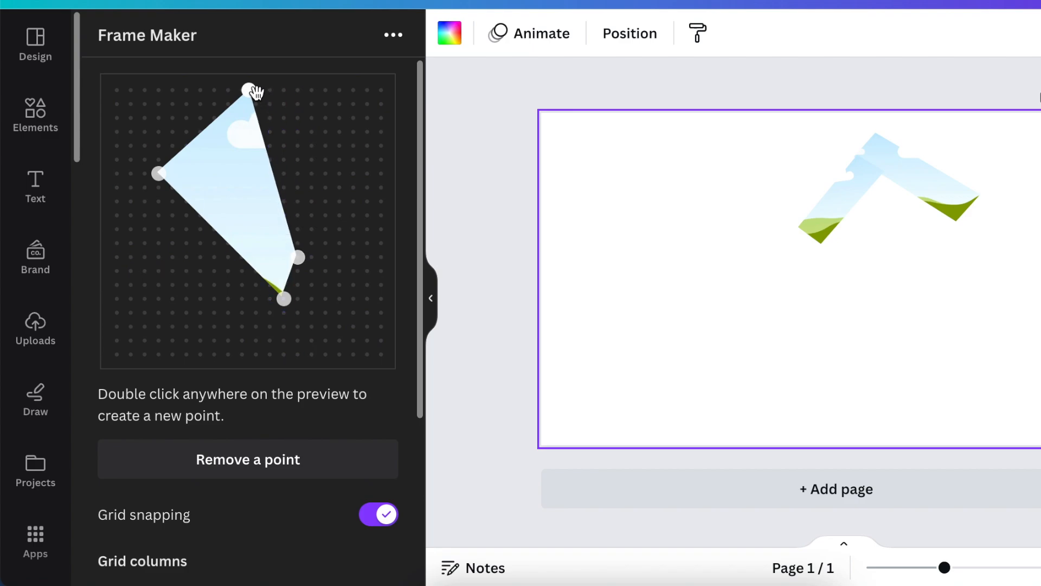
{"action": "left_click_drag", "start_coordinate": [249, 90], "coordinate": [158, 187]}
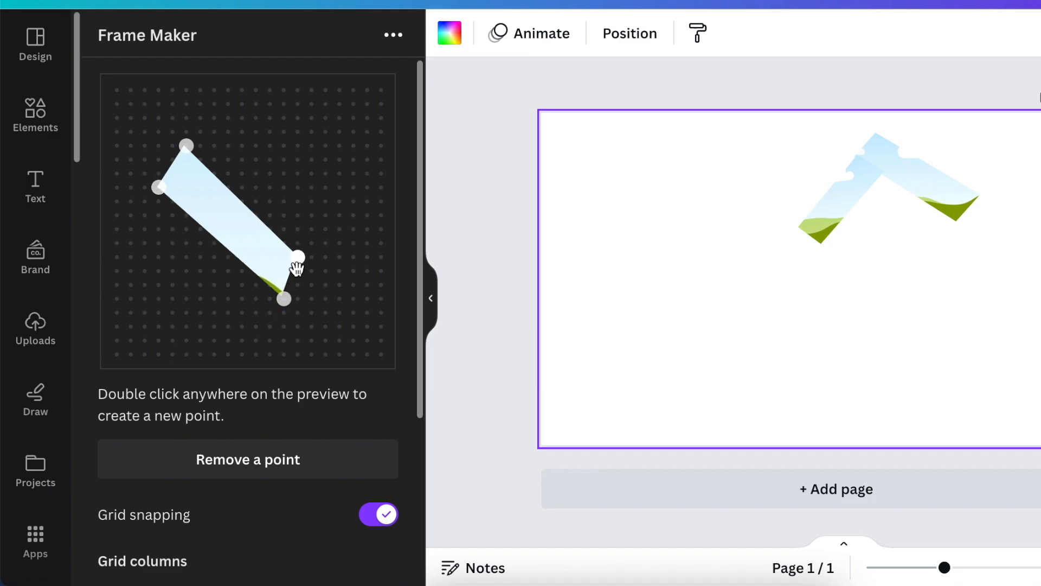
{"action": "mouse_move", "coordinate": [284, 299]}
{"action": "left_mouse_down"}
{"action": "mouse_move", "coordinate": [269, 298]}
{"action": "mouse_move", "coordinate": [284, 285]}
{"action": "left_mouse_up"}
{"action": "left_click_drag", "start_coordinate": [158, 188], "coordinate": [158, 173]}
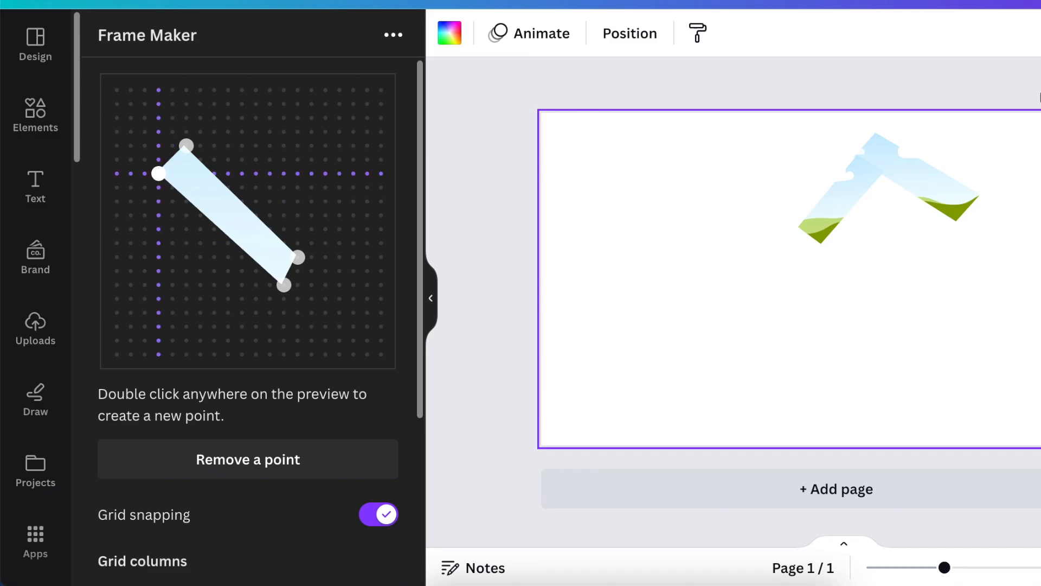
- Add the long bar frame to the design and join it to the lower end of the left-sloping bar
{"action": "scroll", "coordinate": [282, 521], "scroll_direction": "down", "scroll_amount": 5}
{"action": "left_click", "coordinate": [255, 552]}
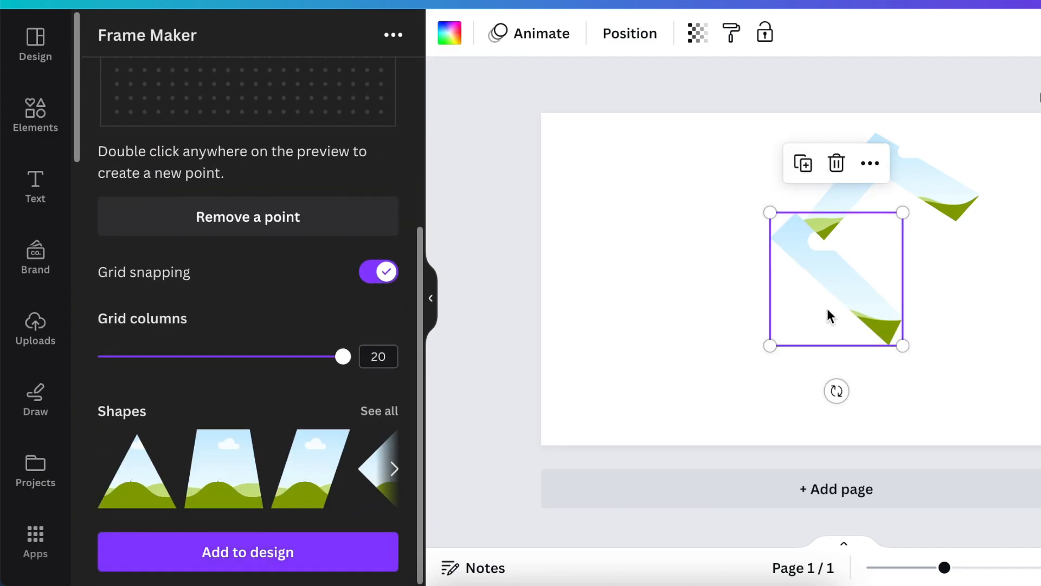
{"action": "left_click_drag", "start_coordinate": [828, 316], "coordinate": [830, 328]}
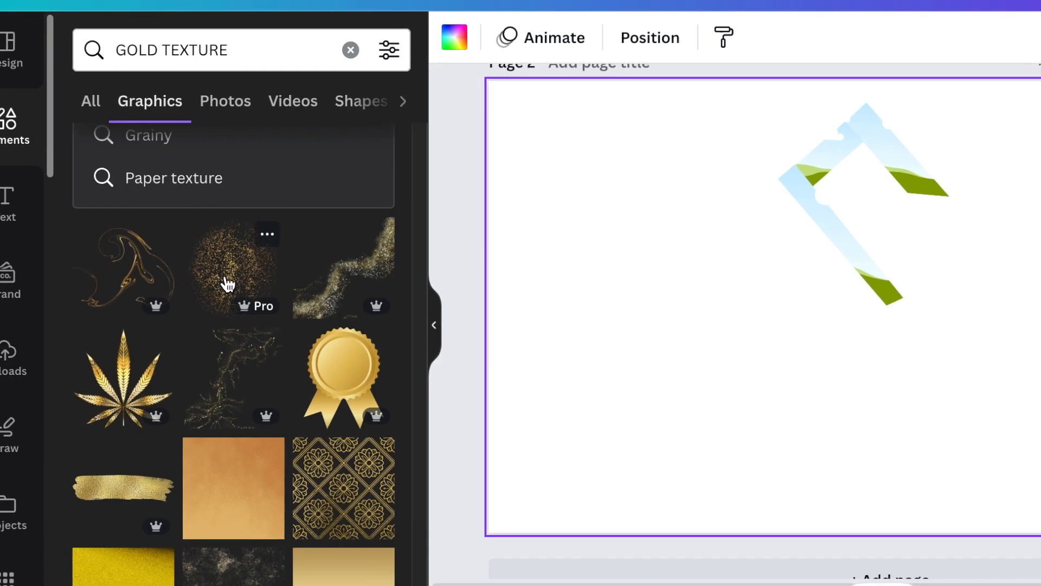
- Insert the round gold particle graphic from the gold texture results and fill the bar frames with it, undoing misplaced attempts
{"action": "left_click", "coordinate": [228, 283]}
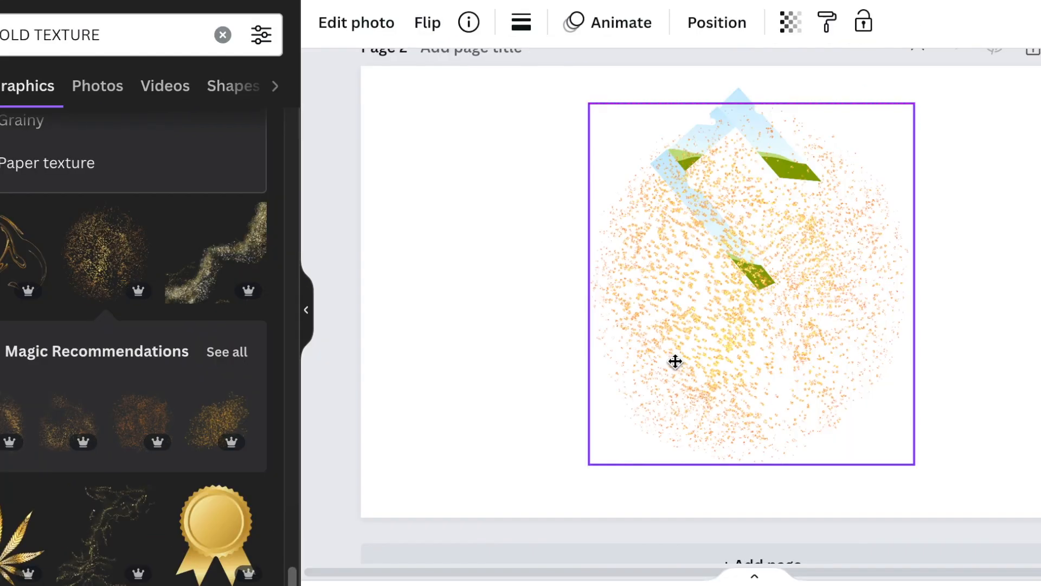
{"action": "left_click_drag", "start_coordinate": [676, 362], "coordinate": [776, 191]}
{"action": "left_click_drag", "start_coordinate": [918, 162], "coordinate": [751, 170]}
{"action": "key", "text": "super+z"}
{"action": "key", "text": "super+z"}
{"action": "key", "text": "super+z"}
{"action": "key", "text": "super+z"}
{"action": "key", "text": "super+z"}
{"action": "key", "text": "super+z"}
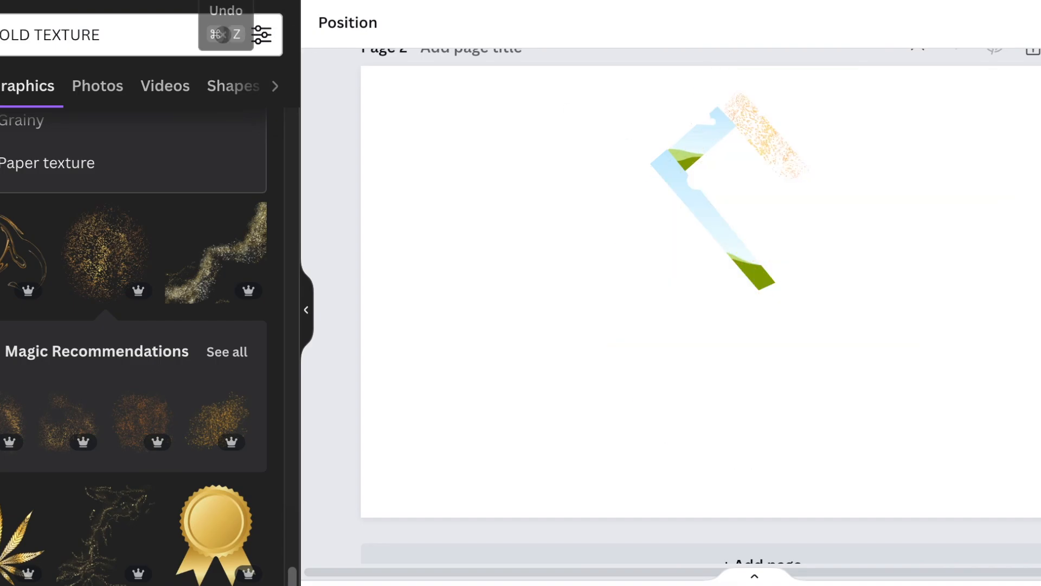
- Select all three gold-filled frames on page 2 and group them
{"action": "scroll", "coordinate": [536, 293], "scroll_direction": "up", "scroll_amount": 1}
{"action": "key", "text": "super+a"}
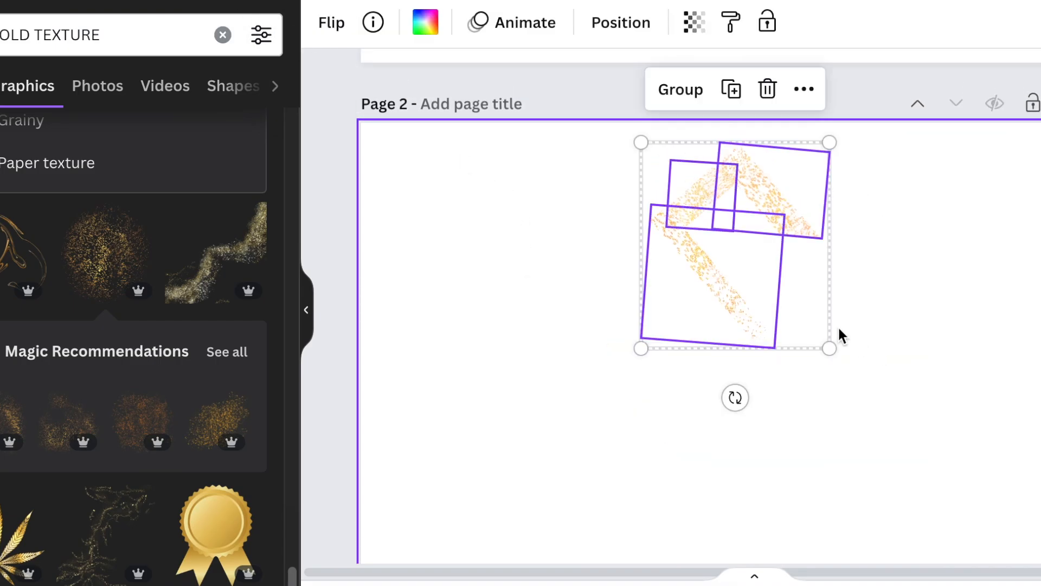
{"action": "left_click", "coordinate": [675, 89]}
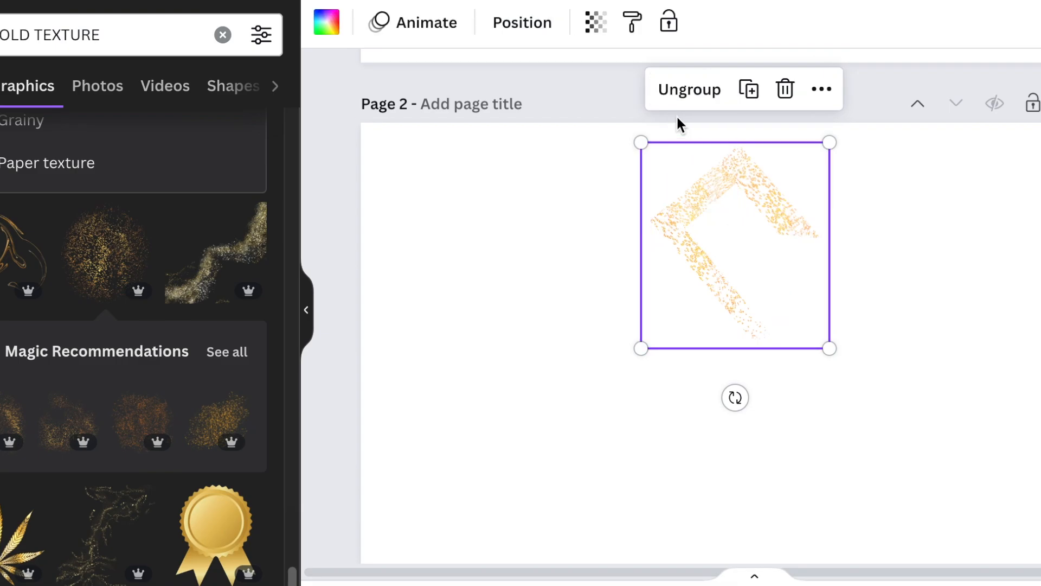
- Duplicate the group, rotate the copy upside down and position it below the original to form an angular letter S
{"action": "left_click", "coordinate": [741, 89]}
{"action": "mouse_move", "coordinate": [746, 408]}
{"action": "left_mouse_down"}
{"action": "mouse_move", "coordinate": [823, 311]}
{"action": "mouse_move", "coordinate": [769, 202]}
{"action": "mouse_move", "coordinate": [747, 412]}
{"action": "left_mouse_up"}
{"action": "left_click_drag", "start_coordinate": [777, 267], "coordinate": [736, 334]}
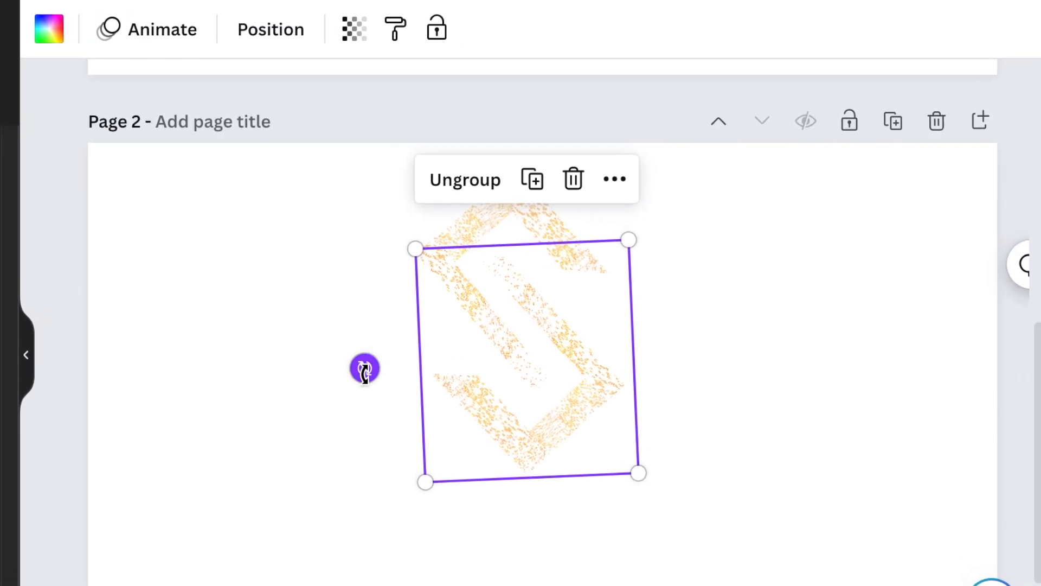
{"action": "left_click", "coordinate": [725, 389]}
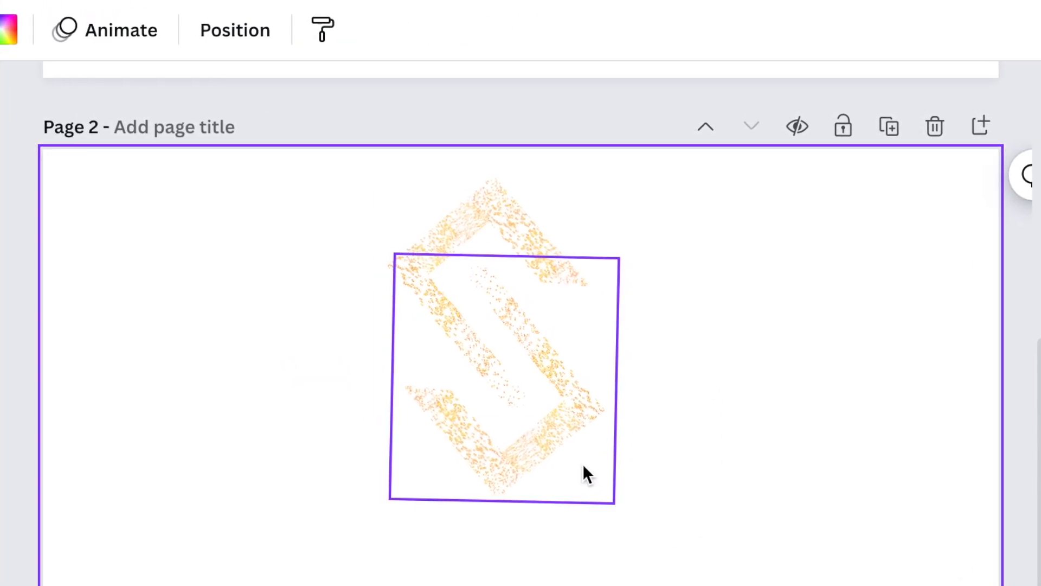
{"action": "left_click", "coordinate": [584, 465]}
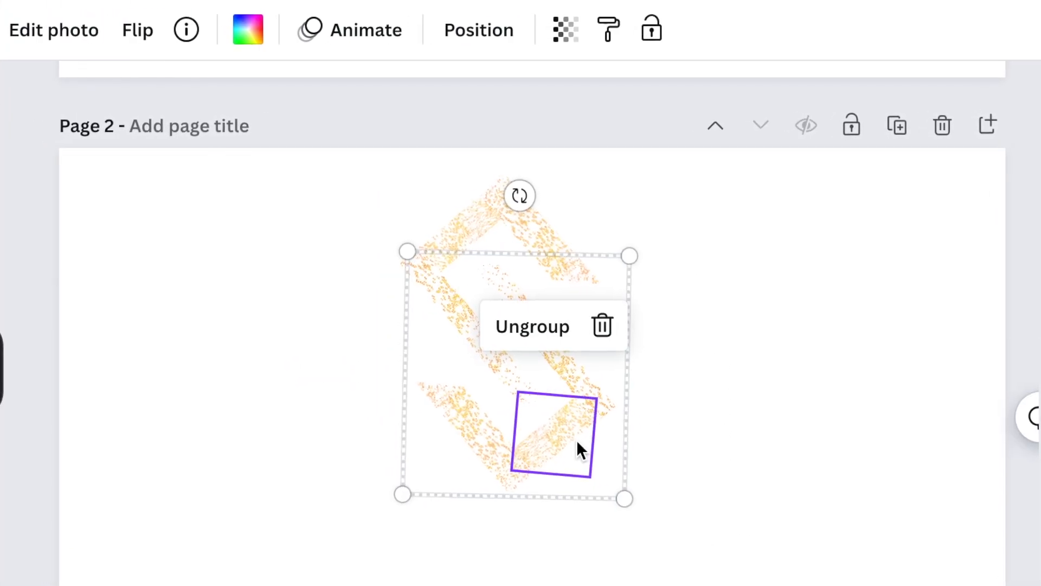
{"action": "left_click", "coordinate": [701, 468]}
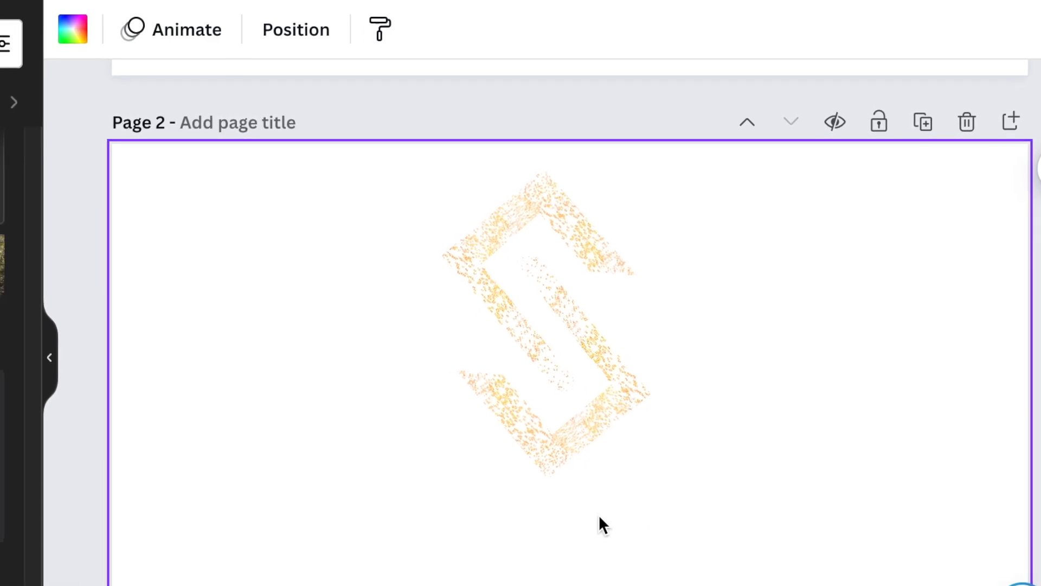
- Add a text box, enlarge it to font size 51.9 and place it centred below the S emblem
{"action": "key", "text": "t"}
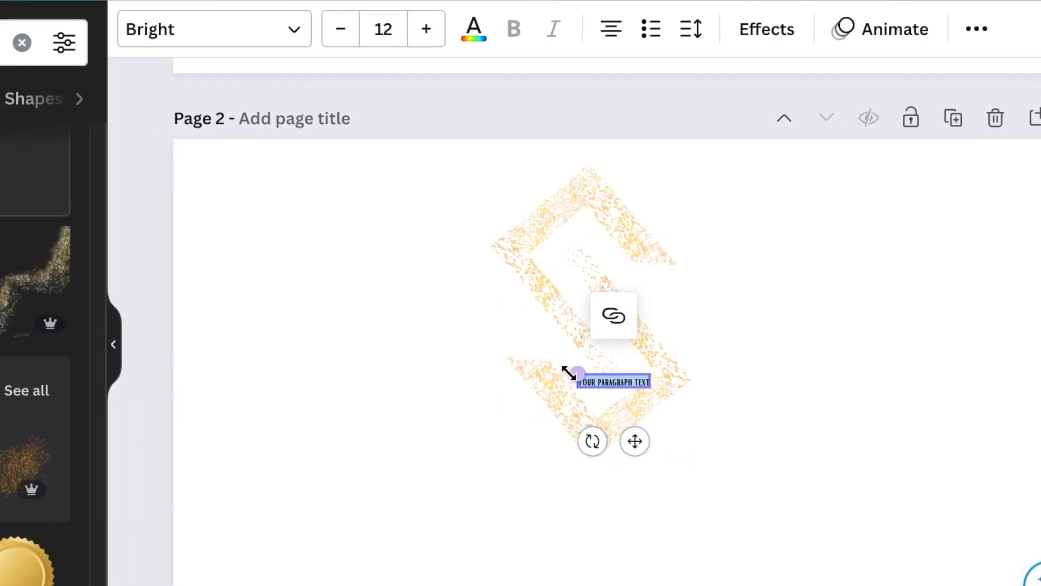
{"action": "left_click_drag", "start_coordinate": [548, 377], "coordinate": [346, 380]}
{"action": "left_click_drag", "start_coordinate": [536, 434], "coordinate": [705, 559]}
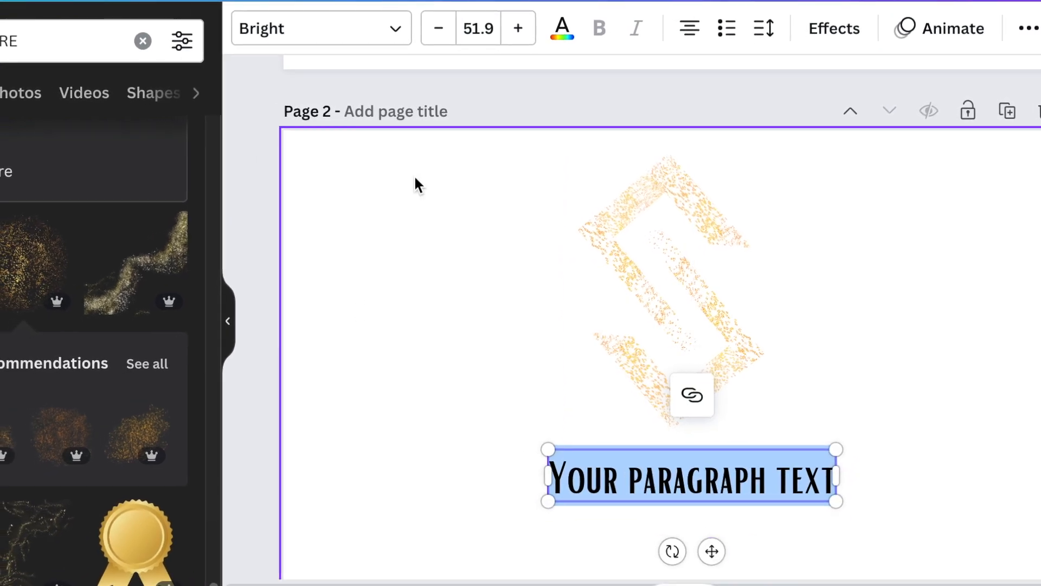
- Set the text's font to Days and replace the placeholder with "Sailful English Academy"
{"action": "left_click", "coordinate": [374, 32]}
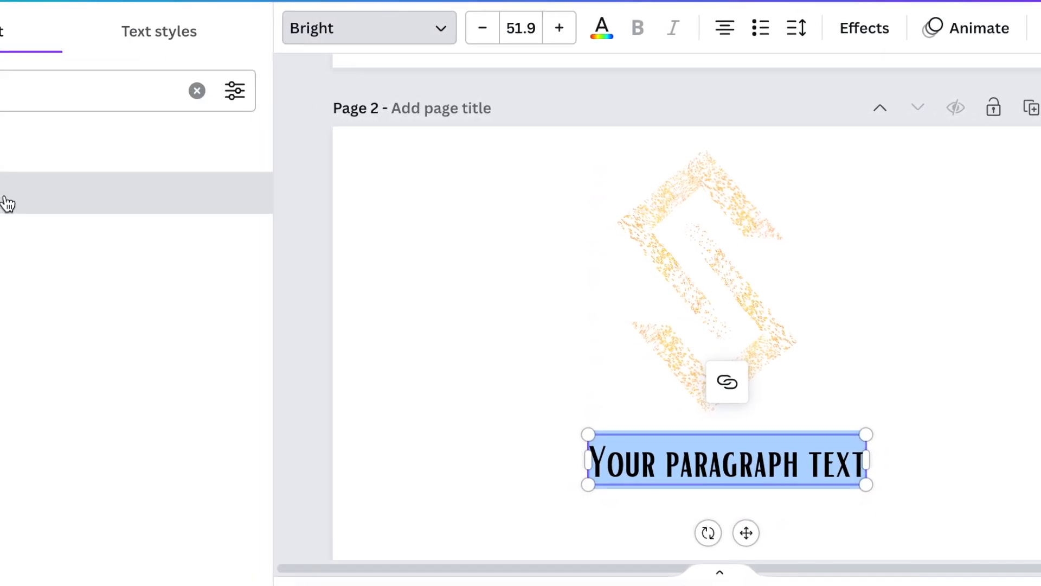
{"action": "left_click", "coordinate": [1, 201]}
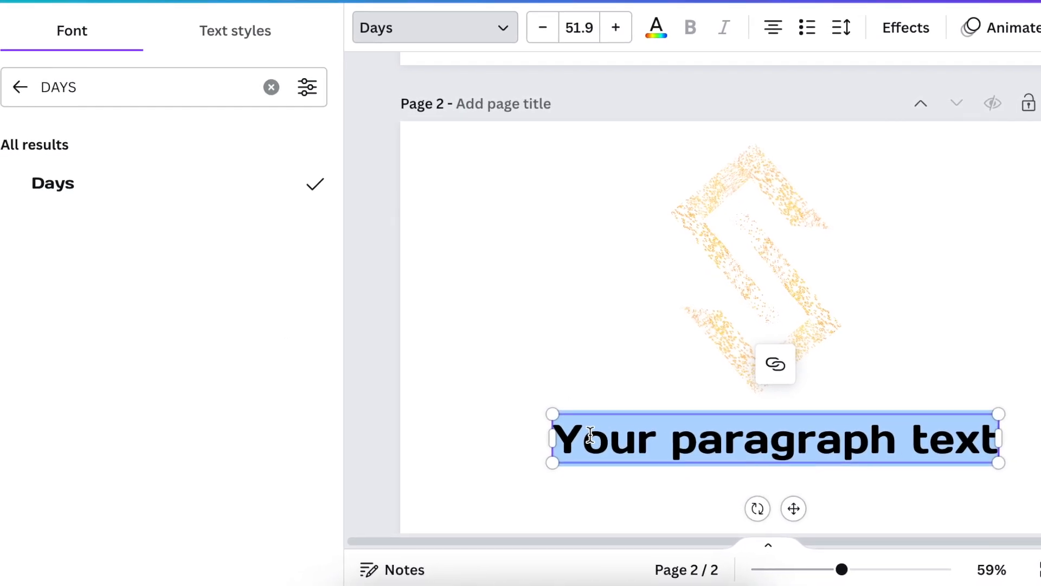
{"action": "type", "text": "Sailful English Academy"}
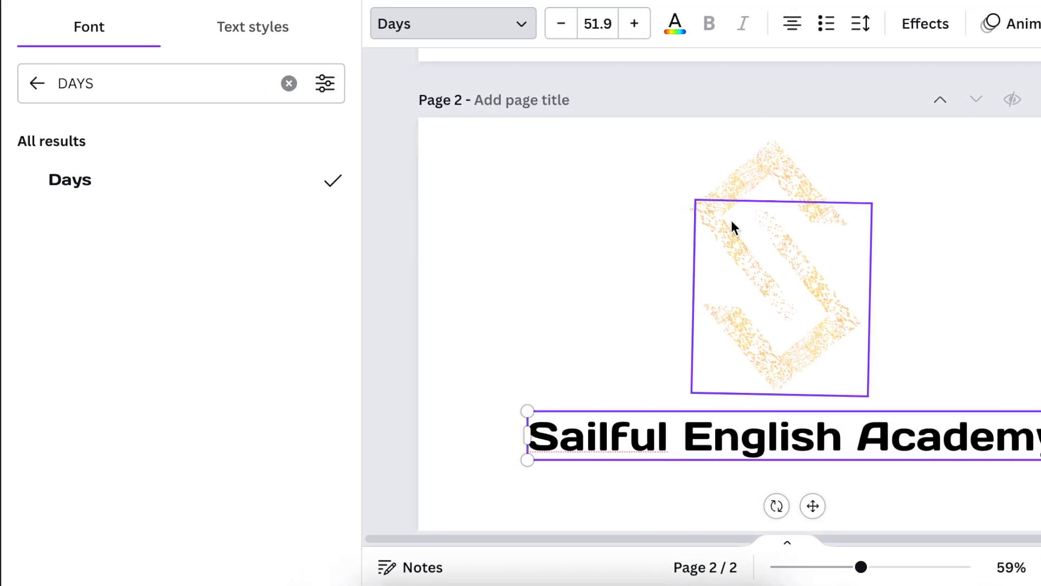
- Recolour the "Sailful English Academy" text with the golden-brown swatch of the Gold brand palette
{"action": "left_click", "coordinate": [679, 23]}
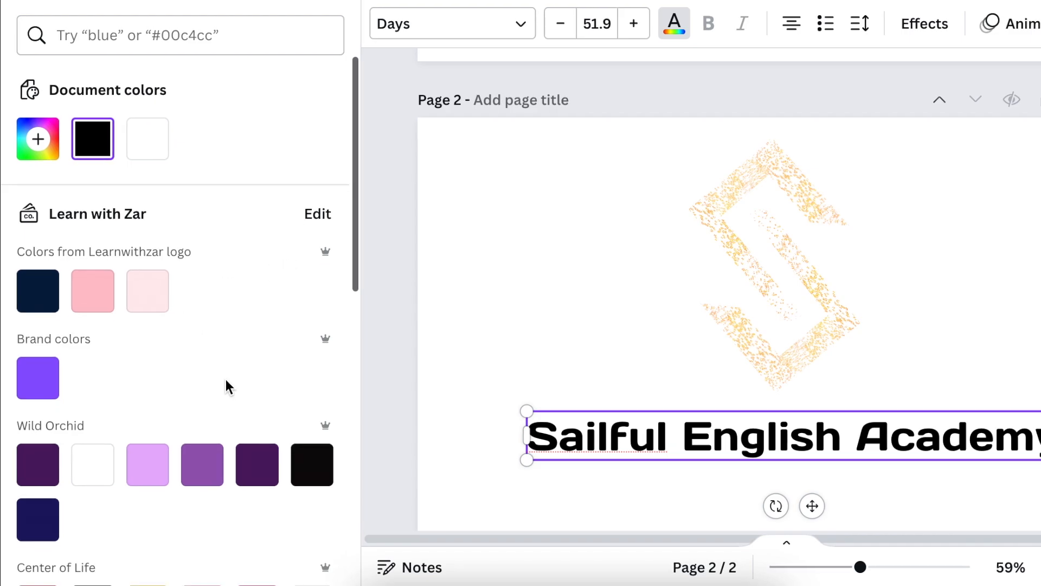
{"action": "scroll", "coordinate": [228, 385], "scroll_direction": "down", "scroll_amount": 10}
{"action": "scroll", "coordinate": [103, 299], "scroll_direction": "up", "scroll_amount": 1}
{"action": "left_click", "coordinate": [37, 180]}
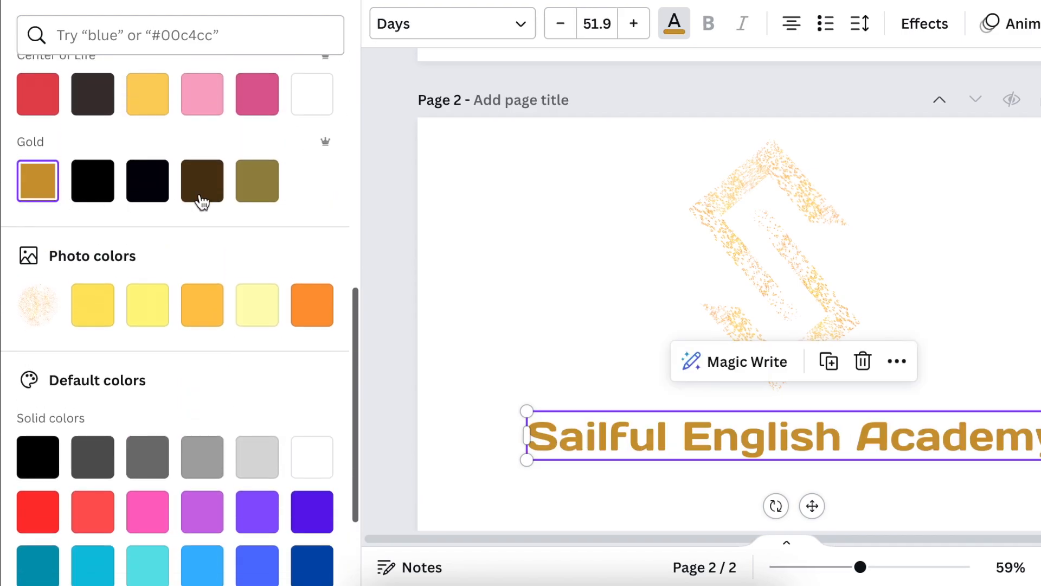
- Apply the Hollow effect to the academy name and move it slightly closer to the S emblem
{"action": "left_click", "coordinate": [905, 31]}
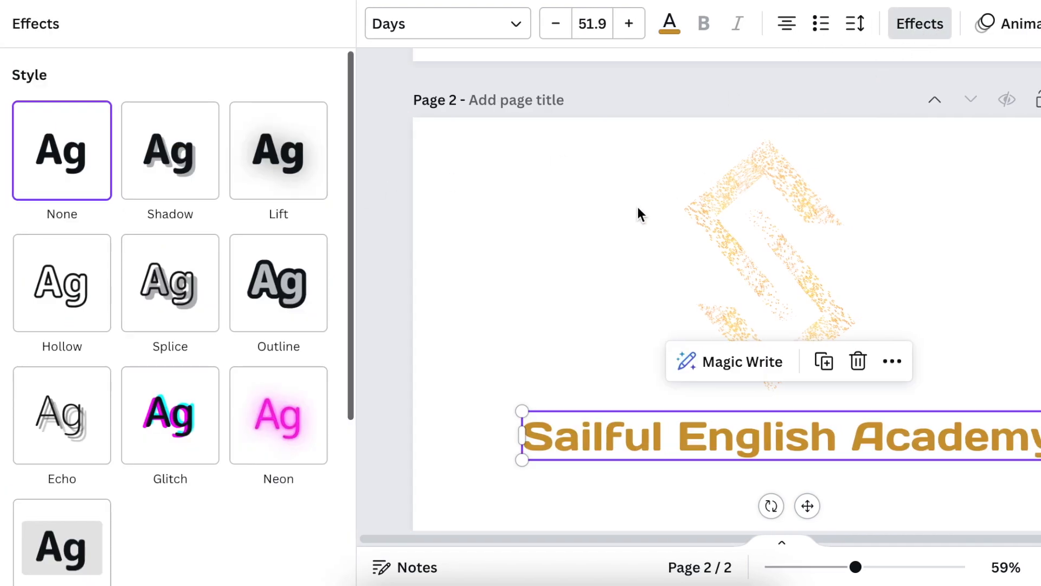
{"action": "left_click", "coordinate": [81, 292]}
{"action": "left_click_drag", "start_coordinate": [807, 505], "coordinate": [819, 492]}
{"action": "left_click", "coordinate": [820, 492]}
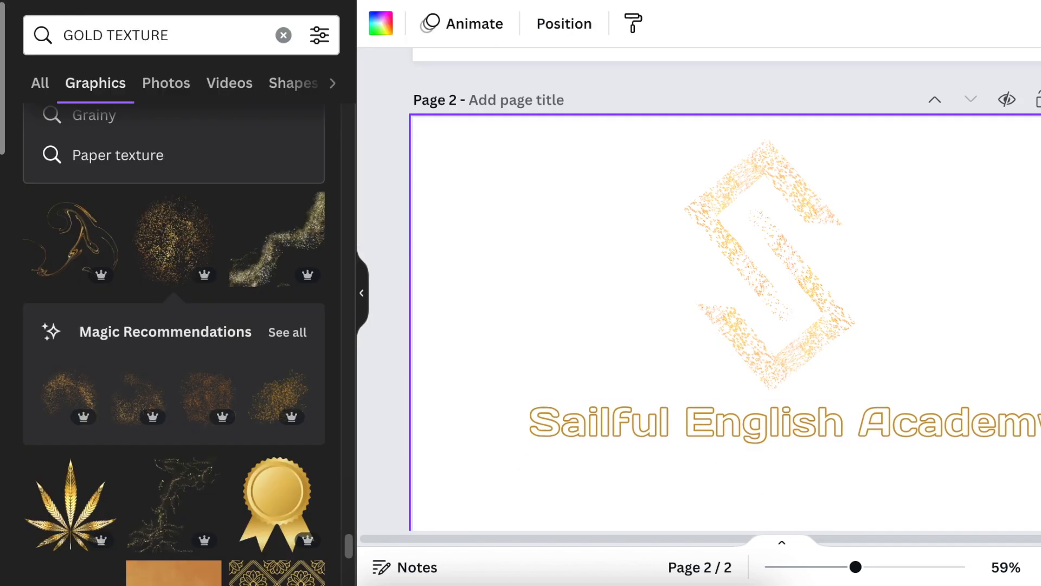
- Download all pages of the design as 1,280 × 720 px PNG files with a transparent background
{"action": "left_click", "coordinate": [1040, 1]}
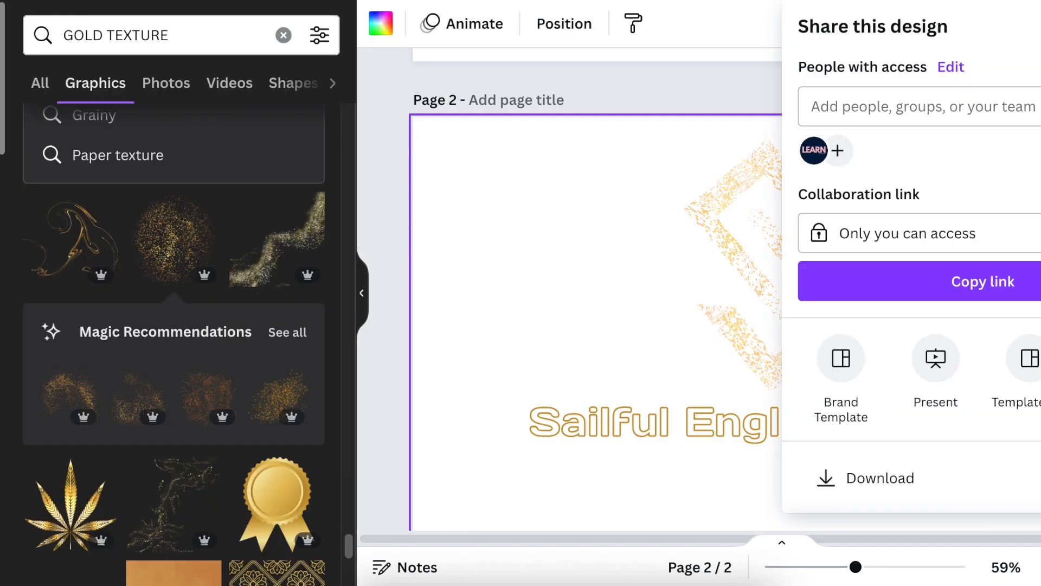
{"action": "left_click", "coordinate": [941, 483]}
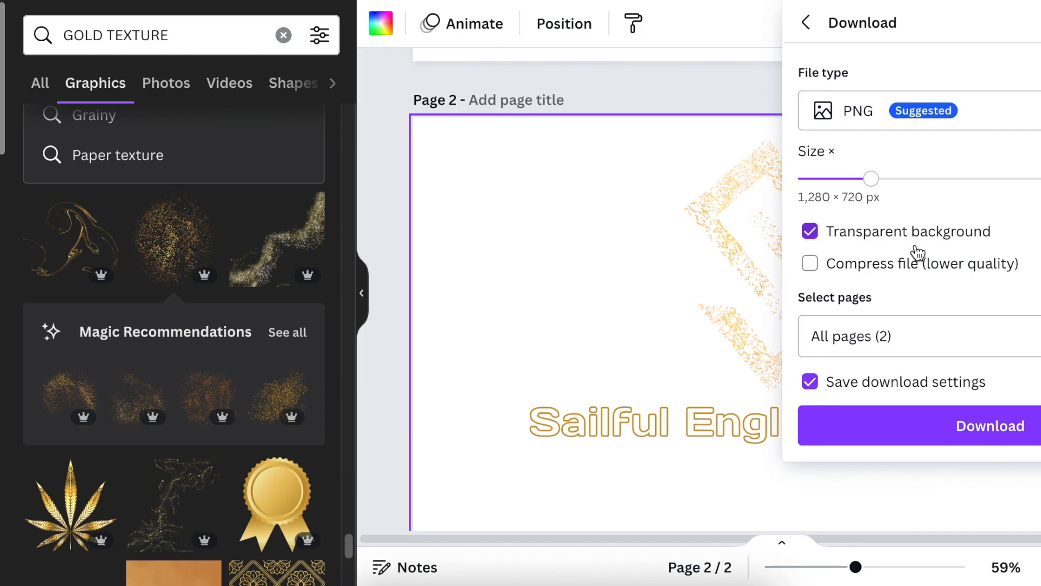
{"action": "left_click", "coordinate": [986, 428]}
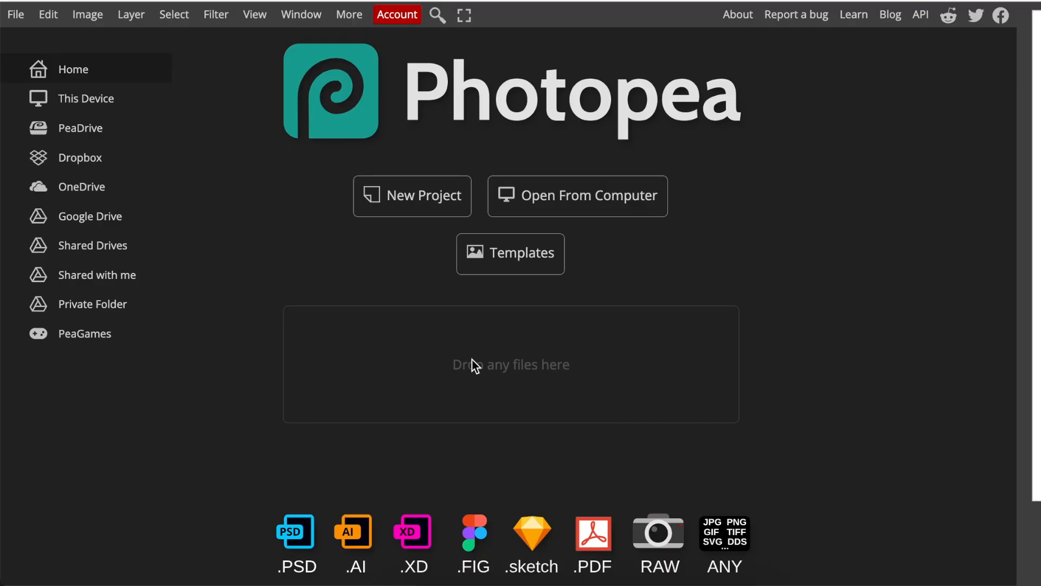
- Switch to Photopea, find the Logo Mockup on Office Glass template and open it for editing
{"action": "left_click", "coordinate": [507, 257]}
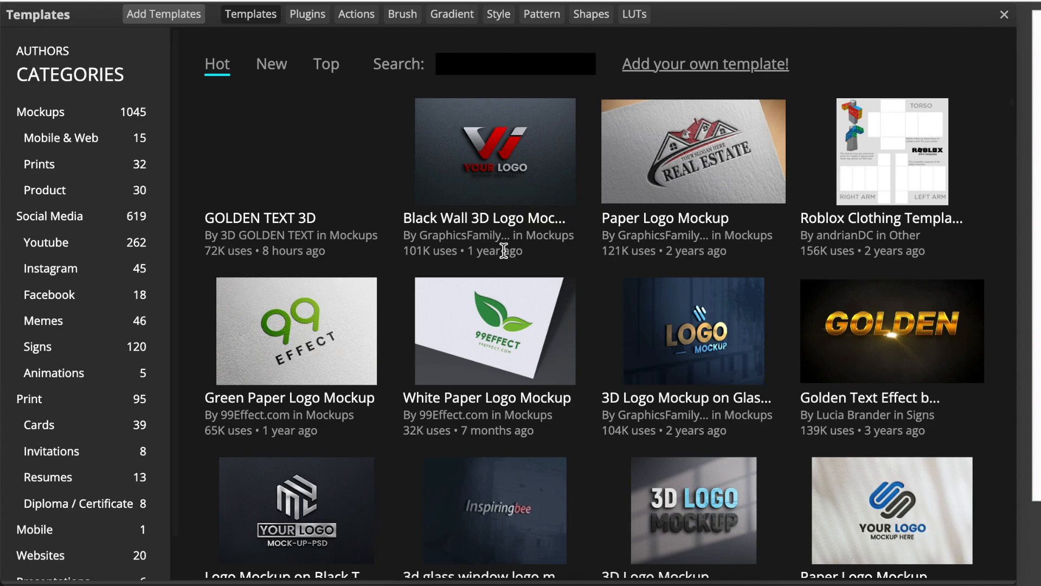
{"action": "scroll", "coordinate": [665, 379], "scroll_direction": "down", "scroll_amount": 5}
{"action": "scroll", "coordinate": [665, 379], "scroll_direction": "down", "scroll_amount": 5}
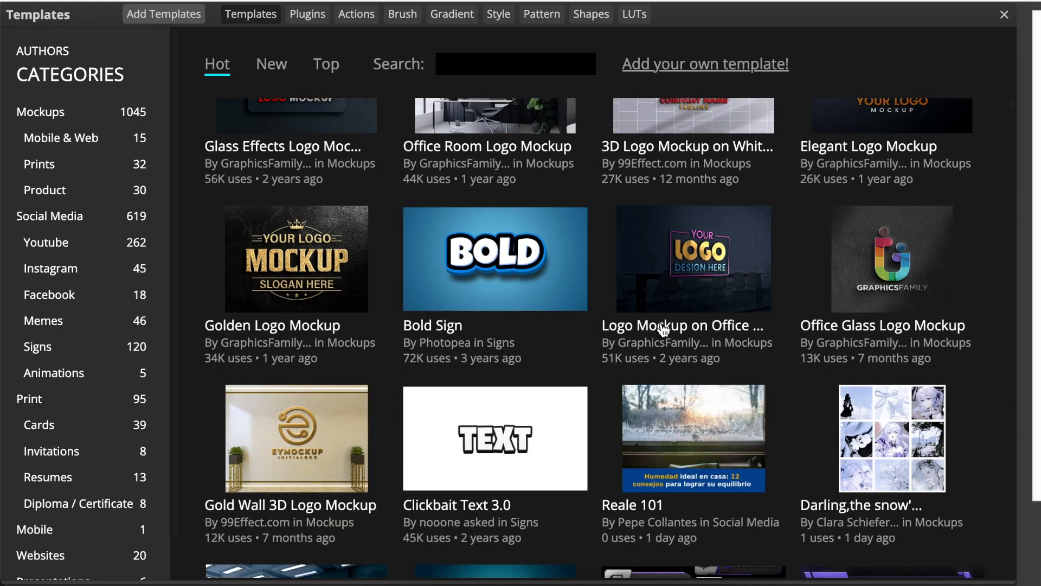
{"action": "left_click", "coordinate": [662, 328]}
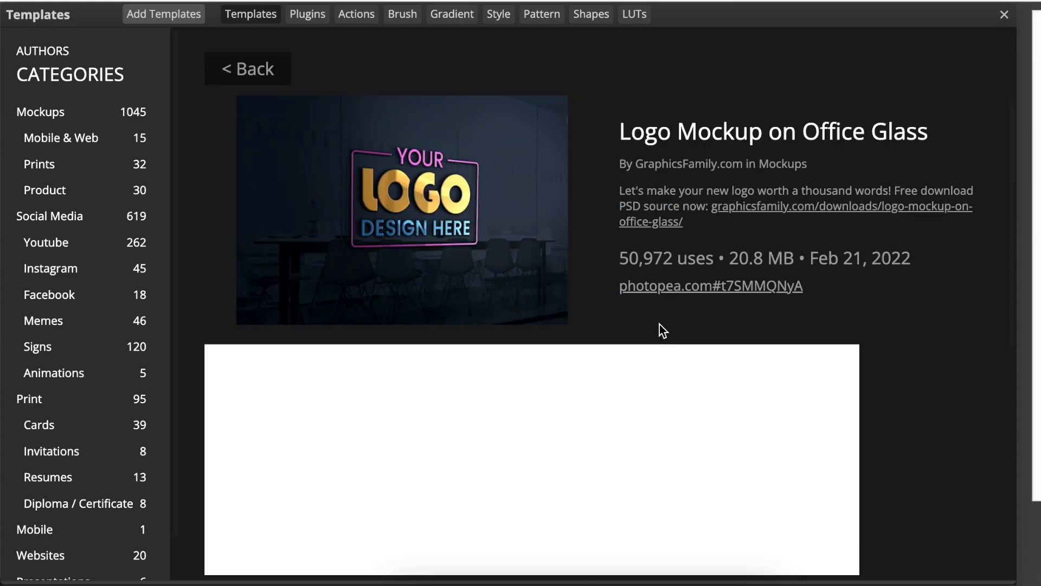
{"action": "left_click", "coordinate": [661, 293]}
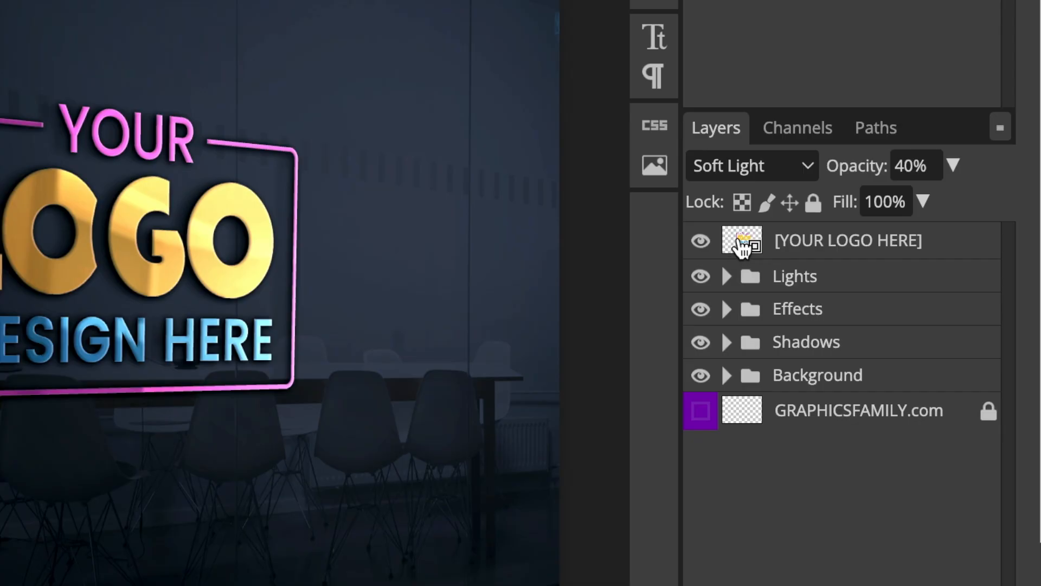
- In the [YOUR LOGO HERE] smart object, replace the visible Group 3 copy artwork with the downloaded Sailful English Academy logo
{"action": "double_click", "coordinate": [742, 244]}
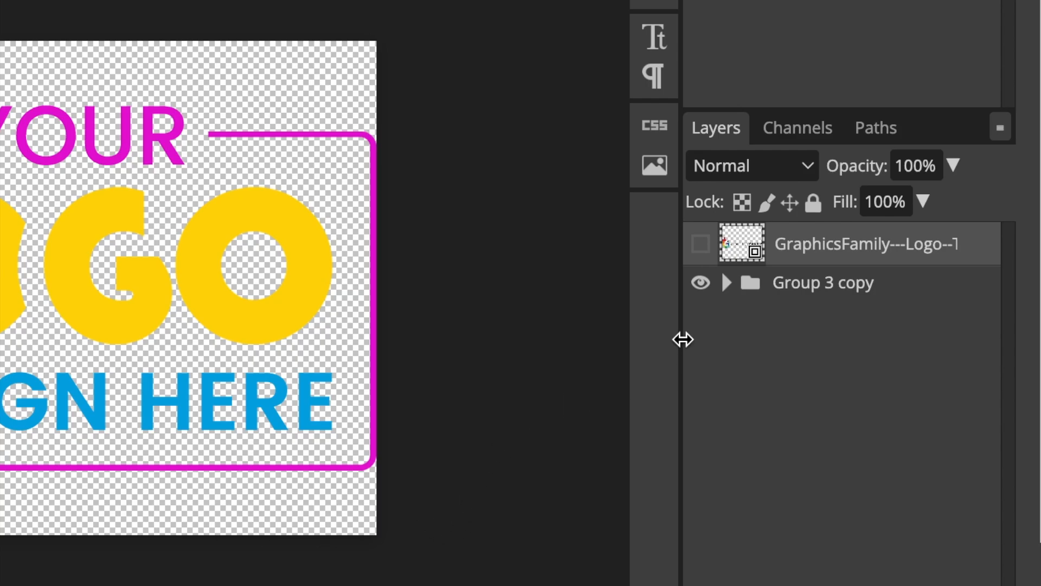
{"action": "left_click", "coordinate": [701, 283]}
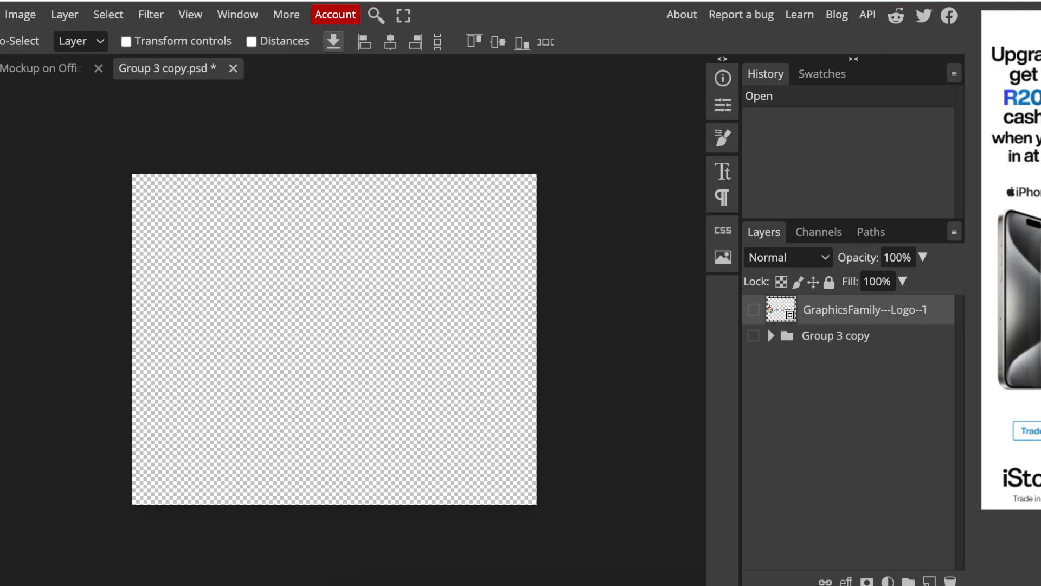
{"action": "left_click", "coordinate": [1031, 1]}
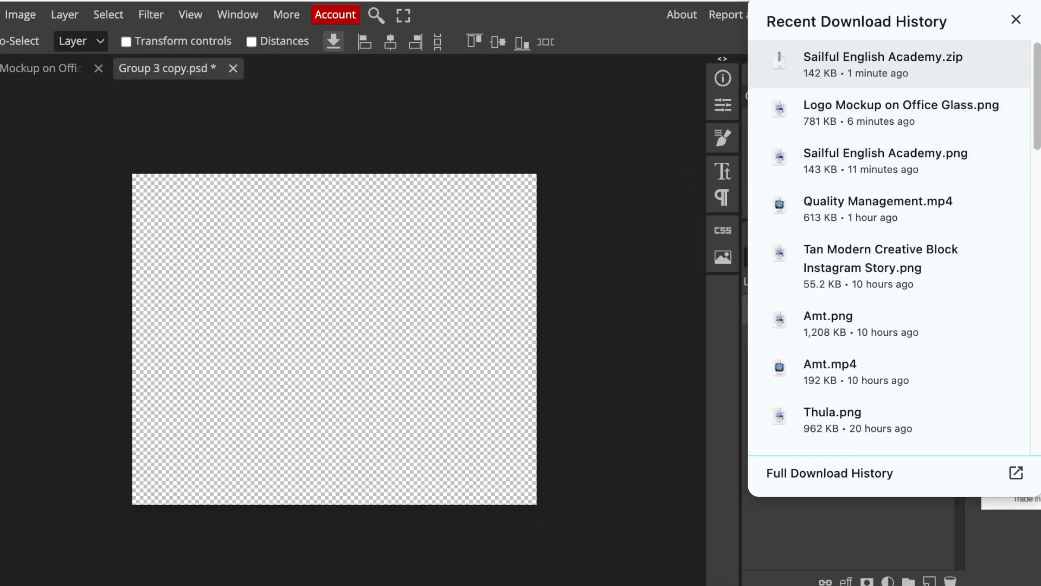
{"action": "left_click_drag", "start_coordinate": [846, 64], "coordinate": [377, 328]}
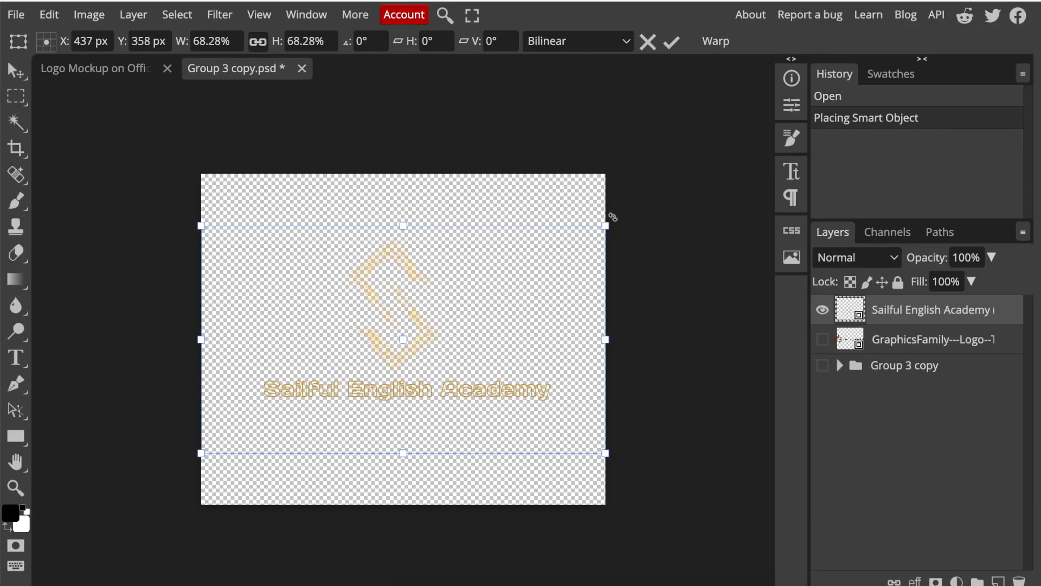
- Enlarge the placed logo until its text spans the canvas width, and save the smart object
{"action": "left_click_drag", "start_coordinate": [607, 226], "coordinate": [685, 174]}
{"action": "left_click_drag", "start_coordinate": [201, 453], "coordinate": [115, 495]}
{"action": "key", "text": "ctrl+s"}
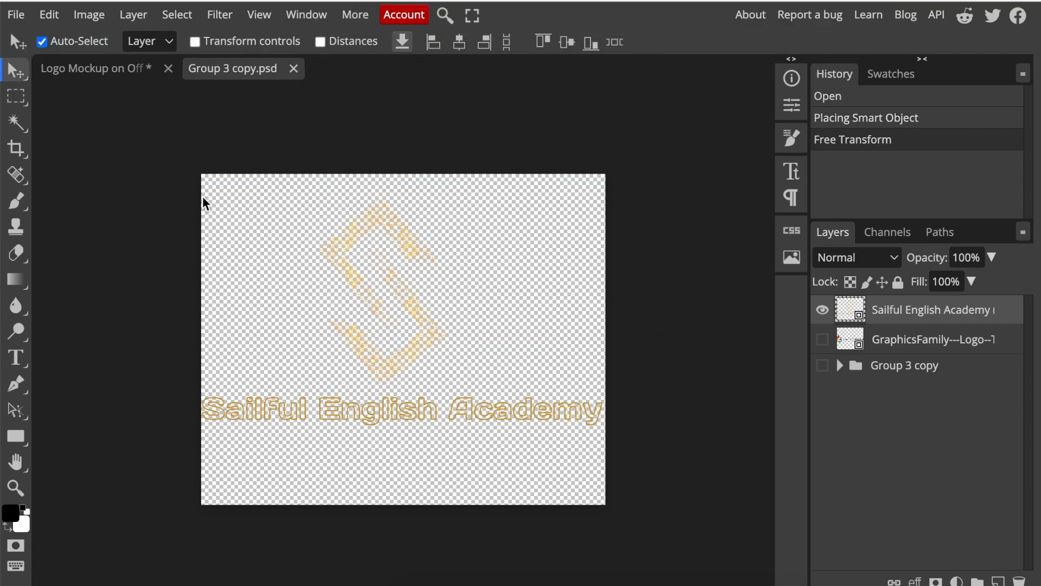
- Return to the Logo Mockup on Office Glass document to check the logo on the glass wall
{"action": "left_click", "coordinate": [20, 17]}
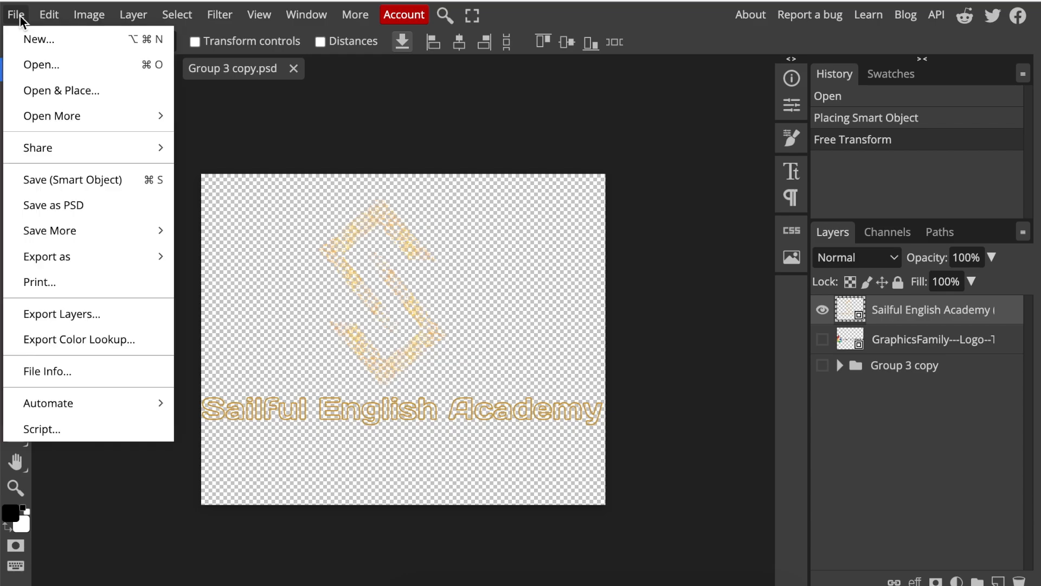
{"action": "left_click", "coordinate": [599, 149]}
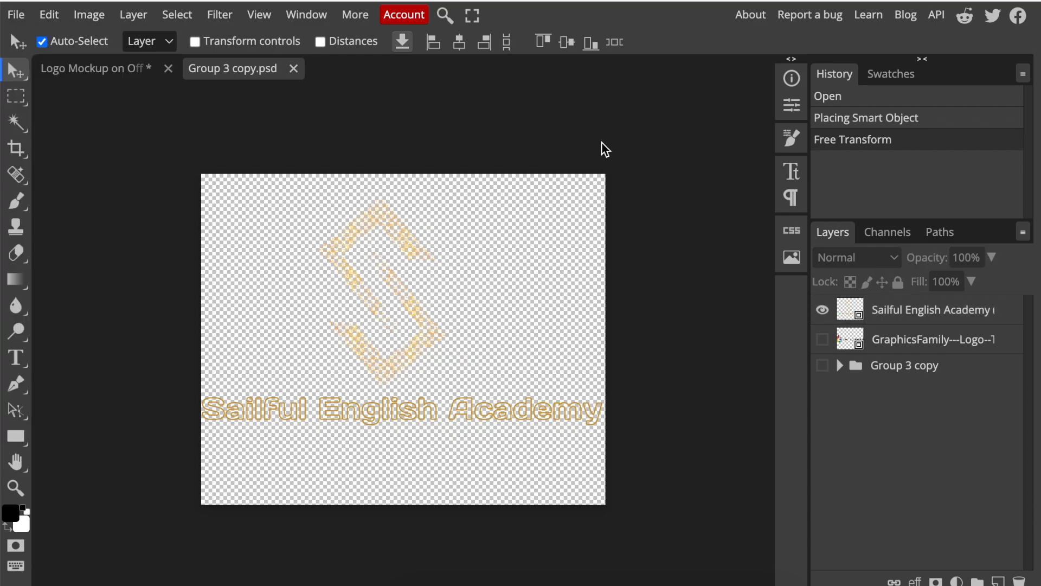
{"action": "left_click", "coordinate": [110, 77]}
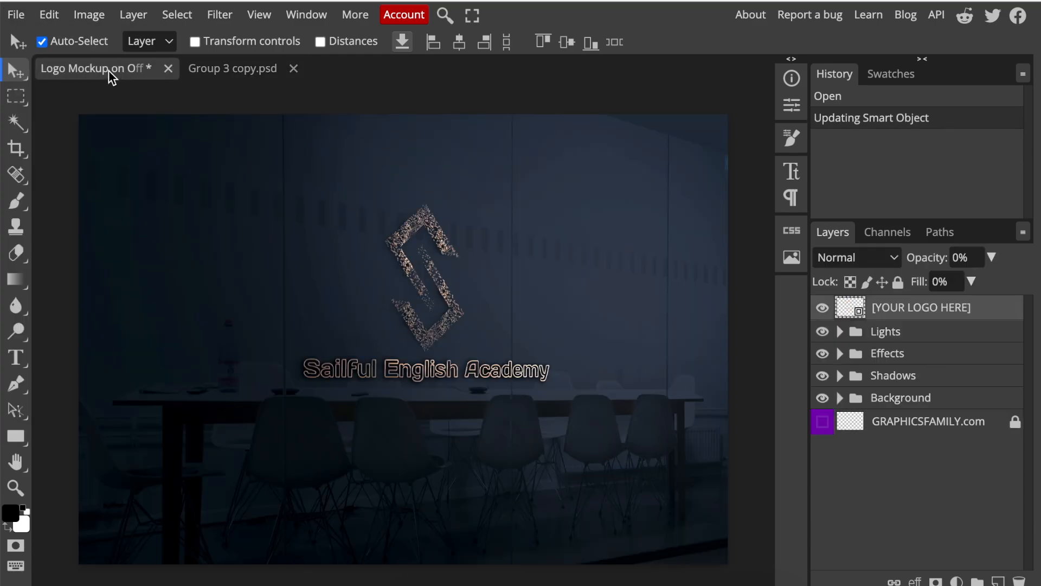